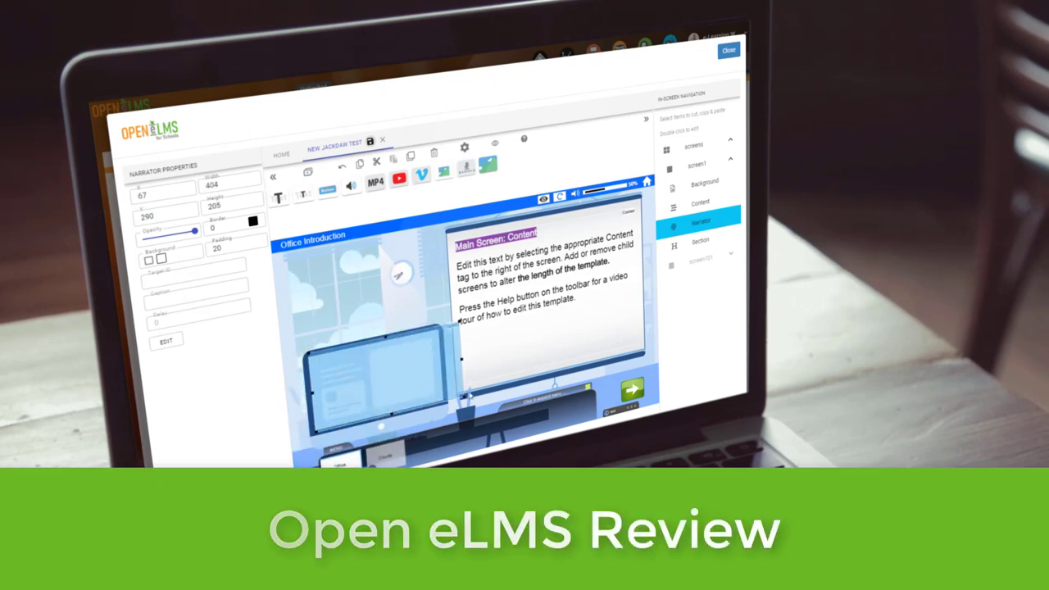
Swap the Clouds screen's handshake picture for the Square_Card cash-machine photo from the library.
{"action": "left_click", "coordinate": [414, 300]}
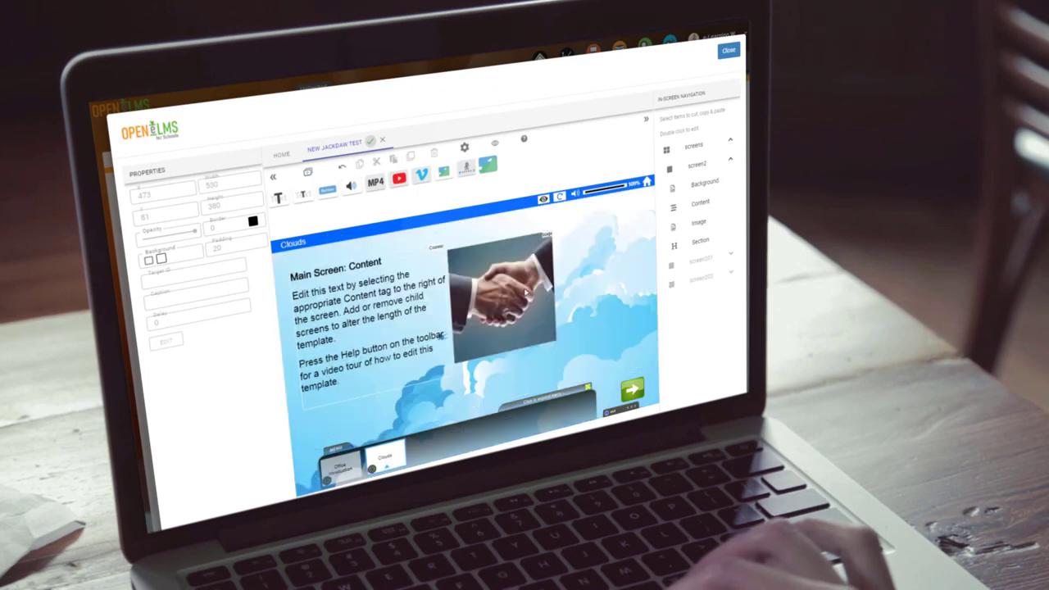
{"action": "left_click", "coordinate": [525, 292]}
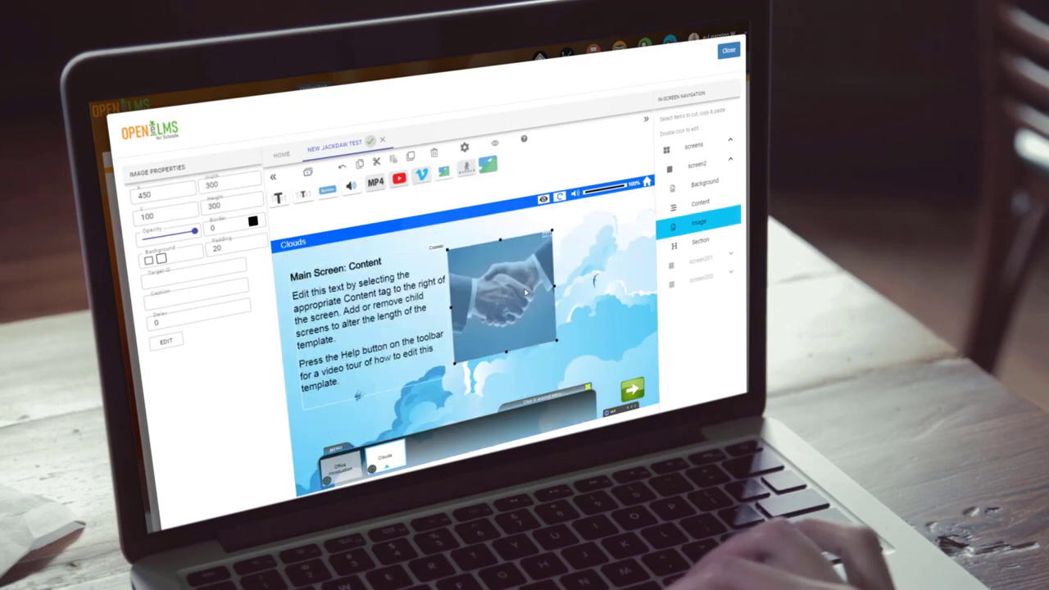
{"action": "double_click", "coordinate": [526, 291]}
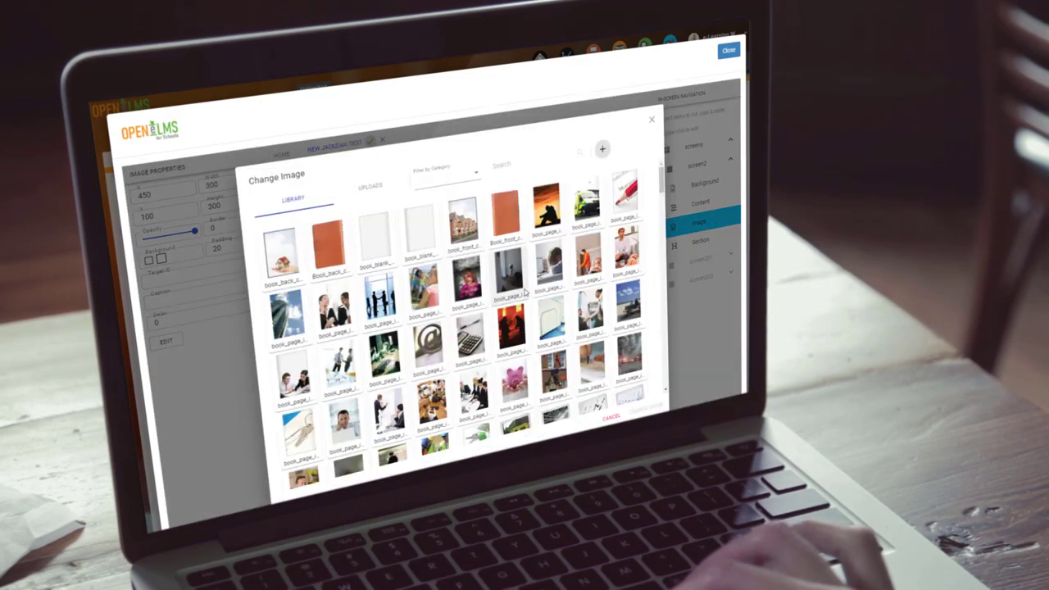
{"action": "scroll", "coordinate": [525, 292], "scroll_direction": "down", "scroll_amount": 3}
{"action": "scroll", "coordinate": [526, 292], "scroll_direction": "down", "scroll_amount": 5}
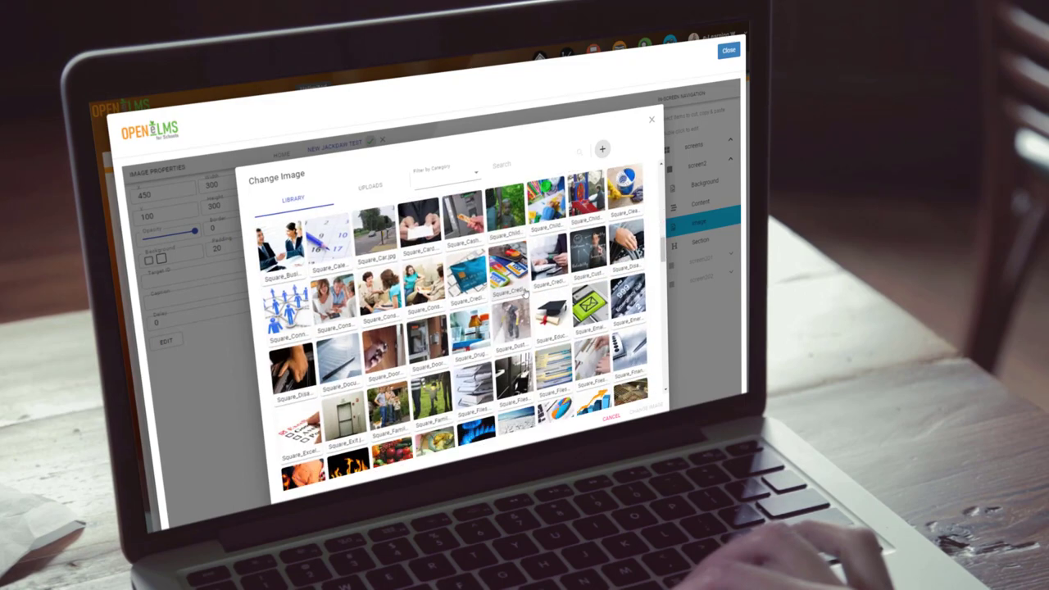
{"action": "left_click", "coordinate": [463, 219]}
{"action": "left_click", "coordinate": [638, 411]}
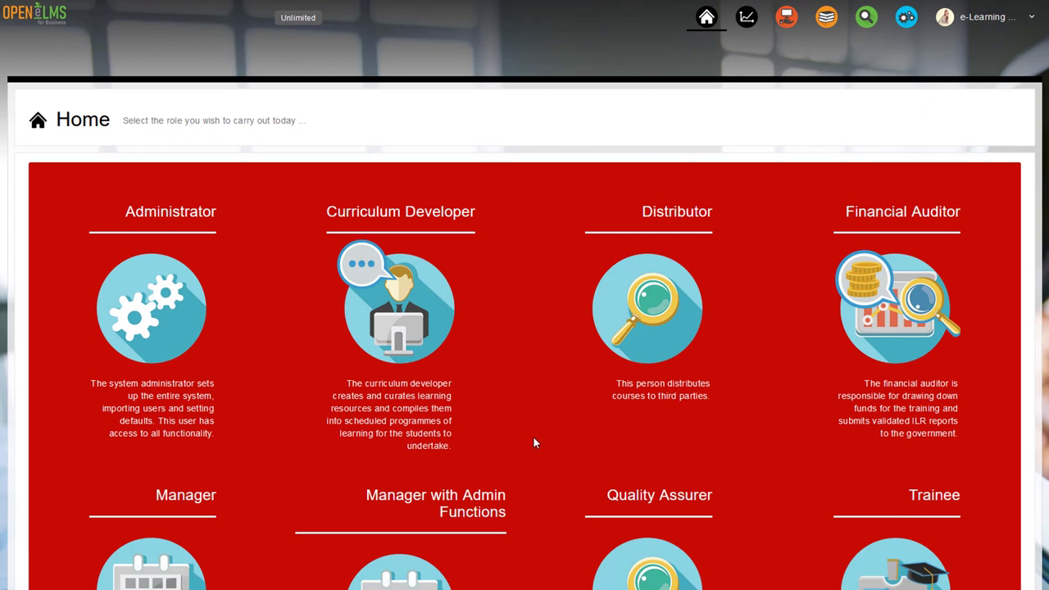
Browse Administer Learning's Programmes, Assigning Supervision, Learning Setup and Feedback tabs.
{"action": "left_click", "coordinate": [790, 22]}
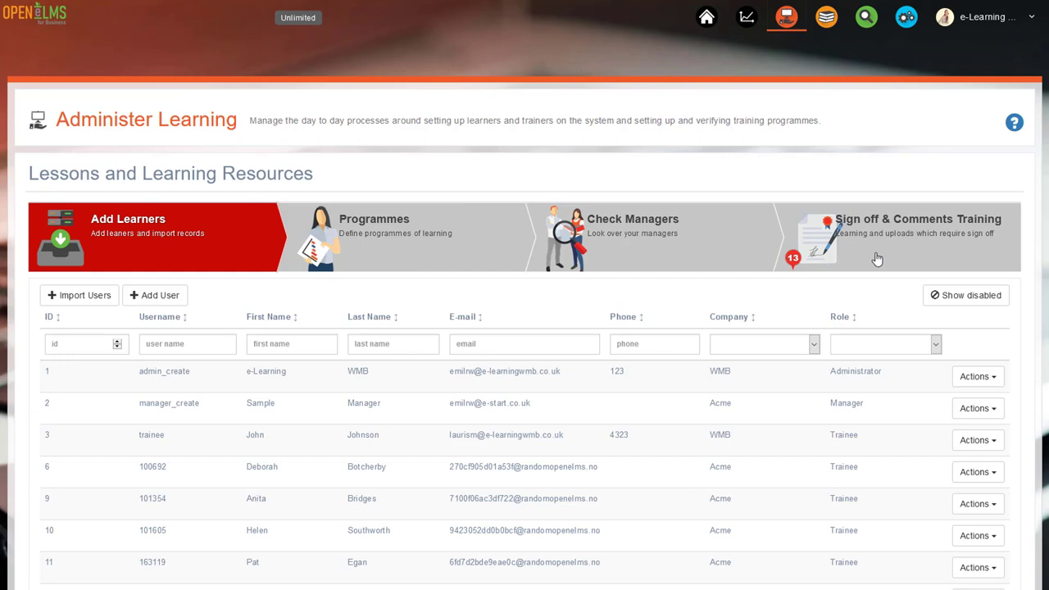
{"action": "left_click", "coordinate": [420, 238]}
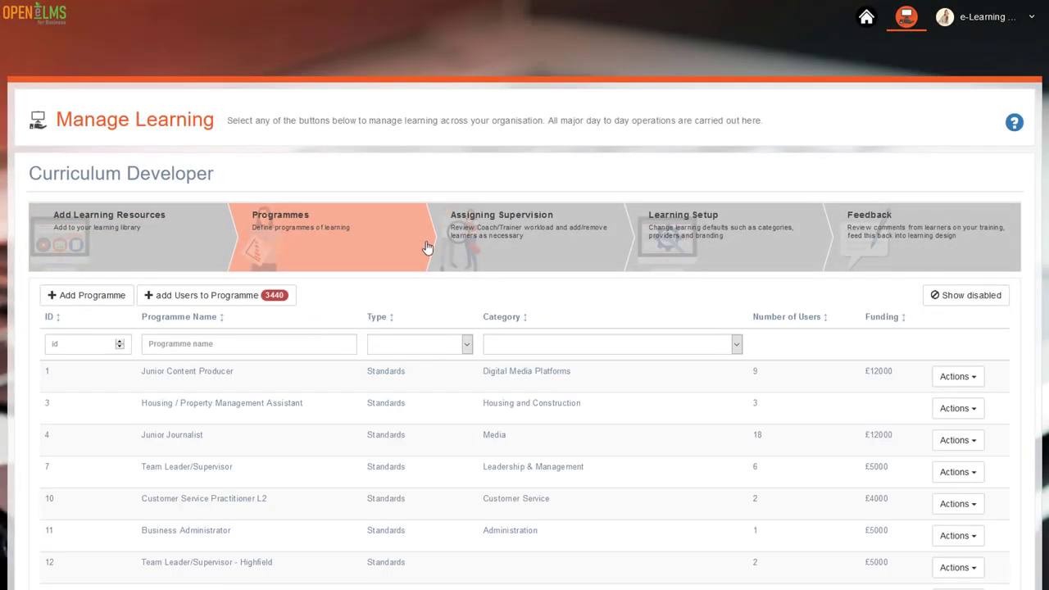
{"action": "left_click", "coordinate": [510, 246]}
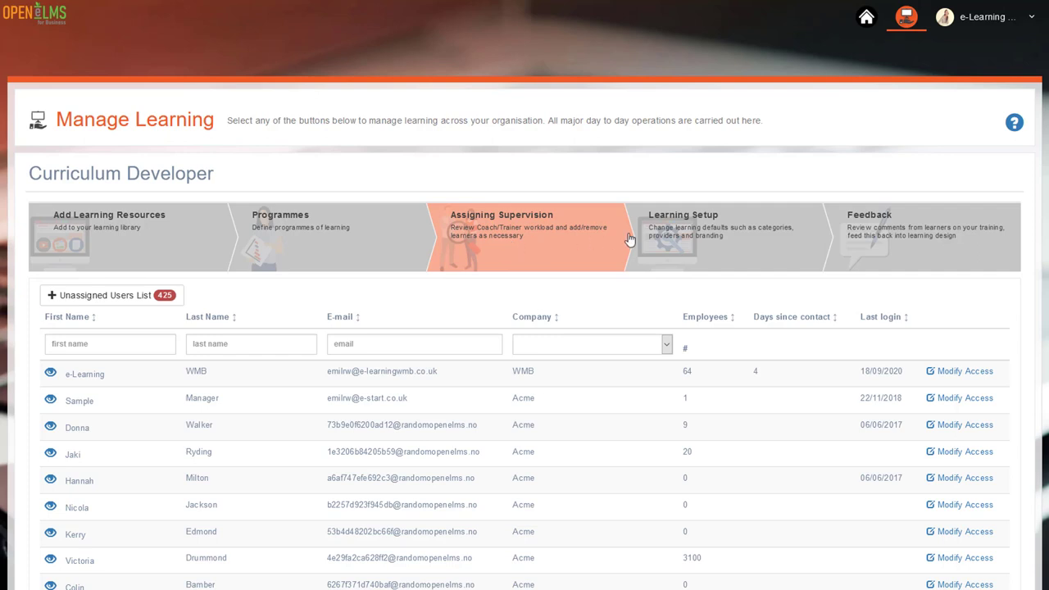
{"action": "left_click", "coordinate": [708, 241]}
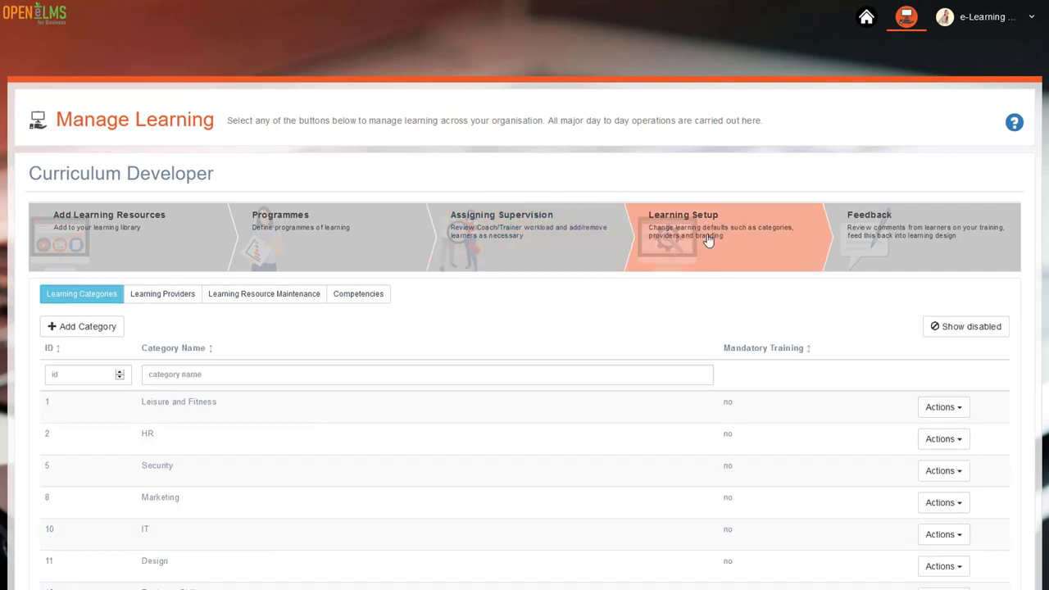
{"action": "left_click", "coordinate": [869, 237]}
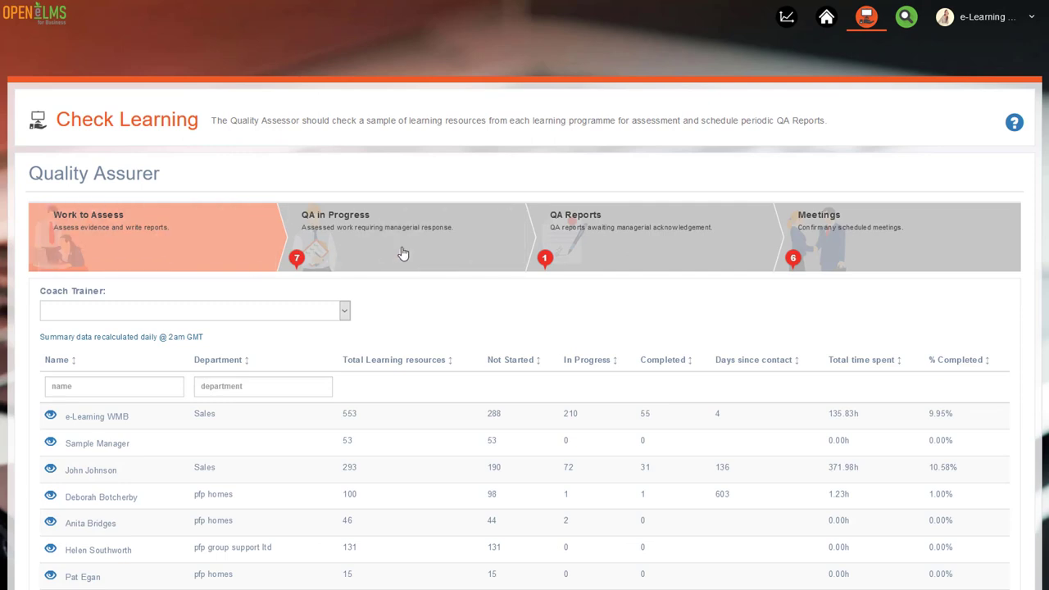
Review the quality assurer's QA in Progress, QA Reports and Meetings lists.
{"action": "left_click", "coordinate": [404, 254]}
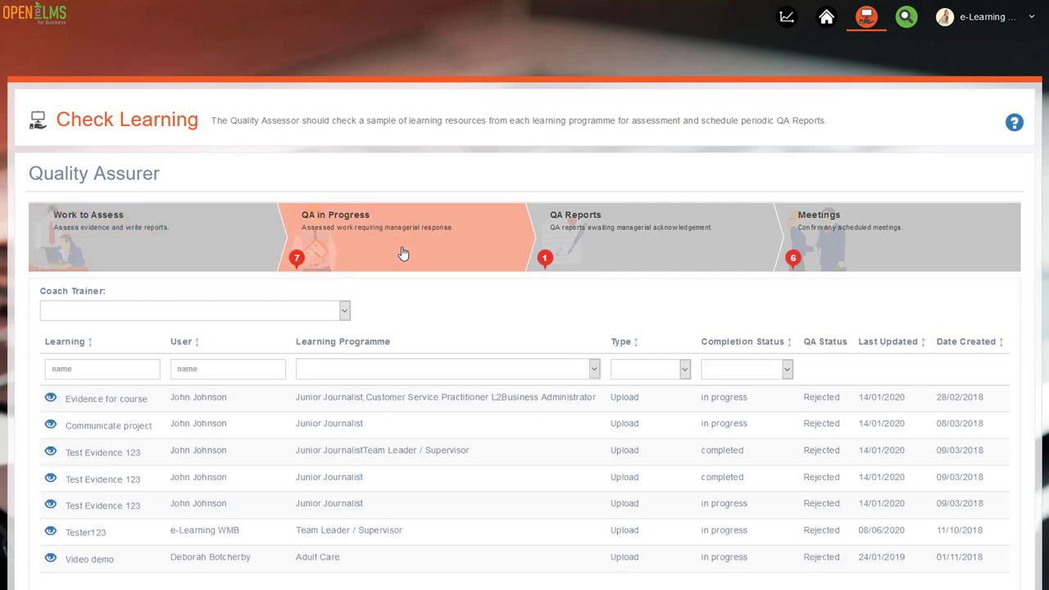
{"action": "left_click", "coordinate": [608, 253]}
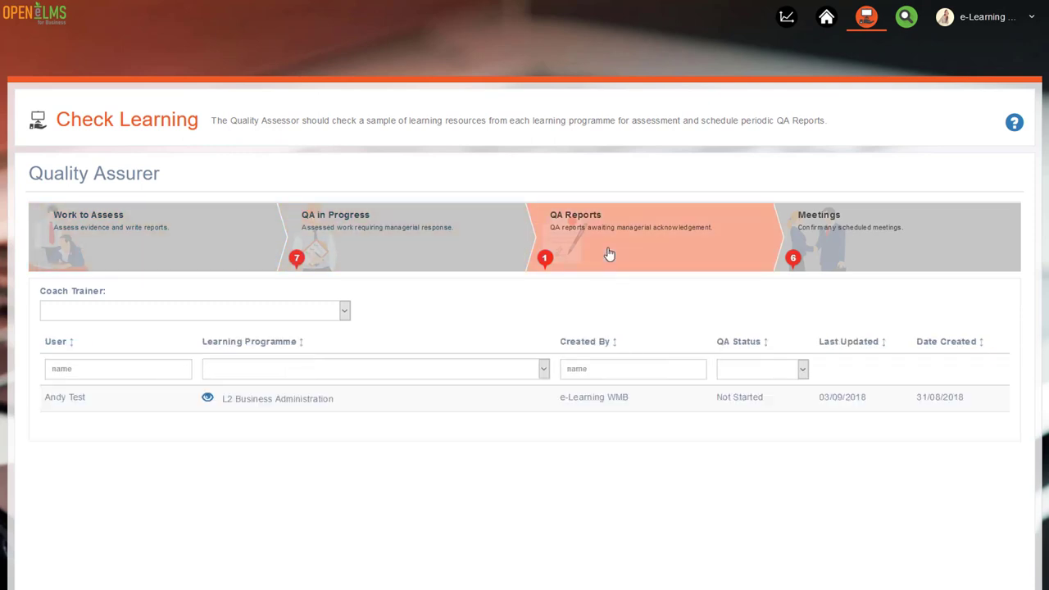
{"action": "left_click", "coordinate": [881, 251]}
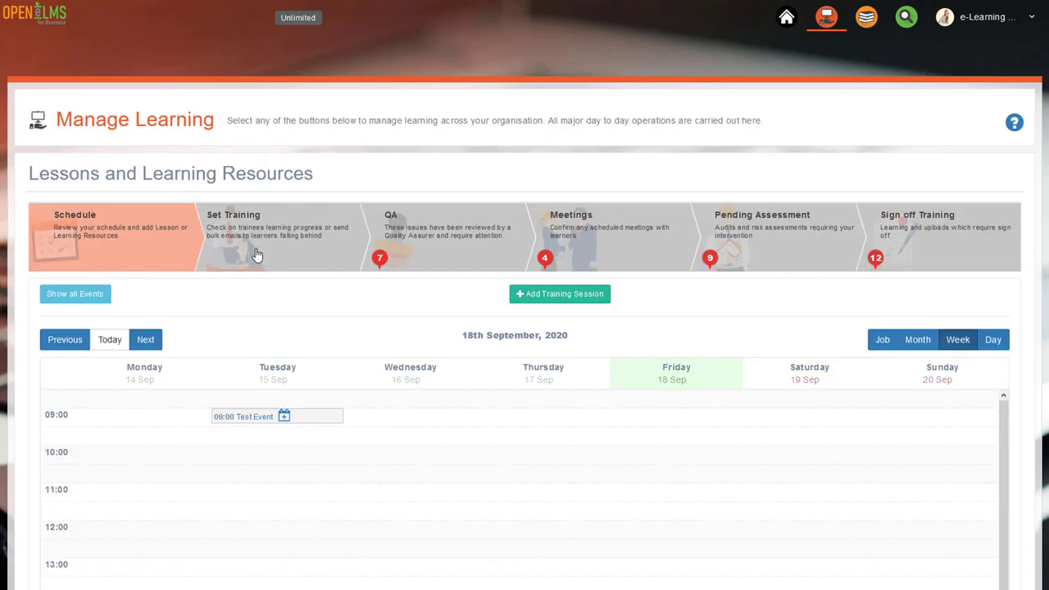
Review the trainer's Set Training, QA, Meetings, Pending Assessment and Sign off Training tabs.
{"action": "left_click", "coordinate": [256, 255]}
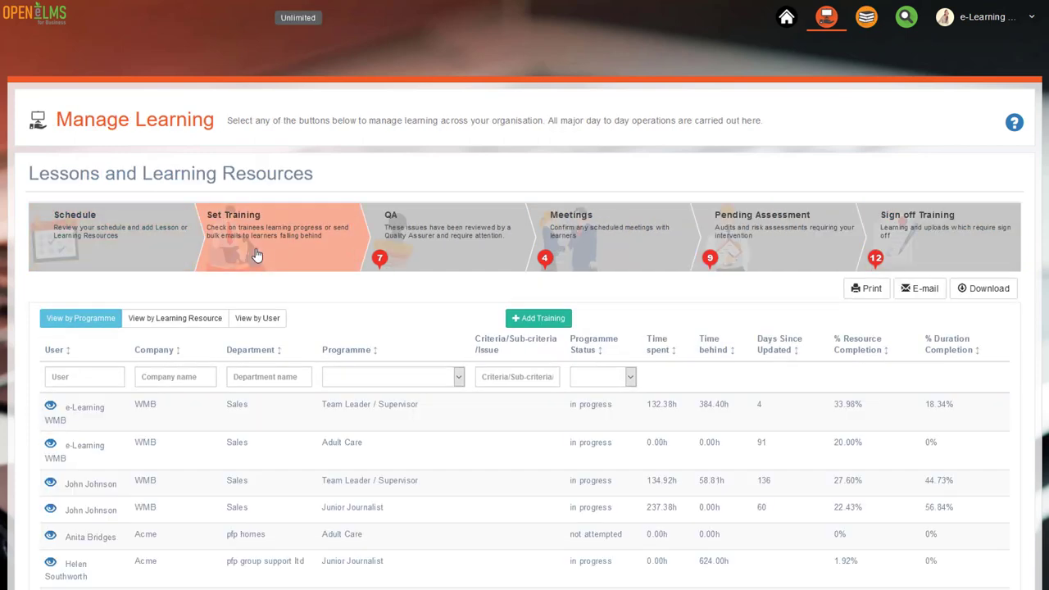
{"action": "left_click", "coordinate": [440, 243]}
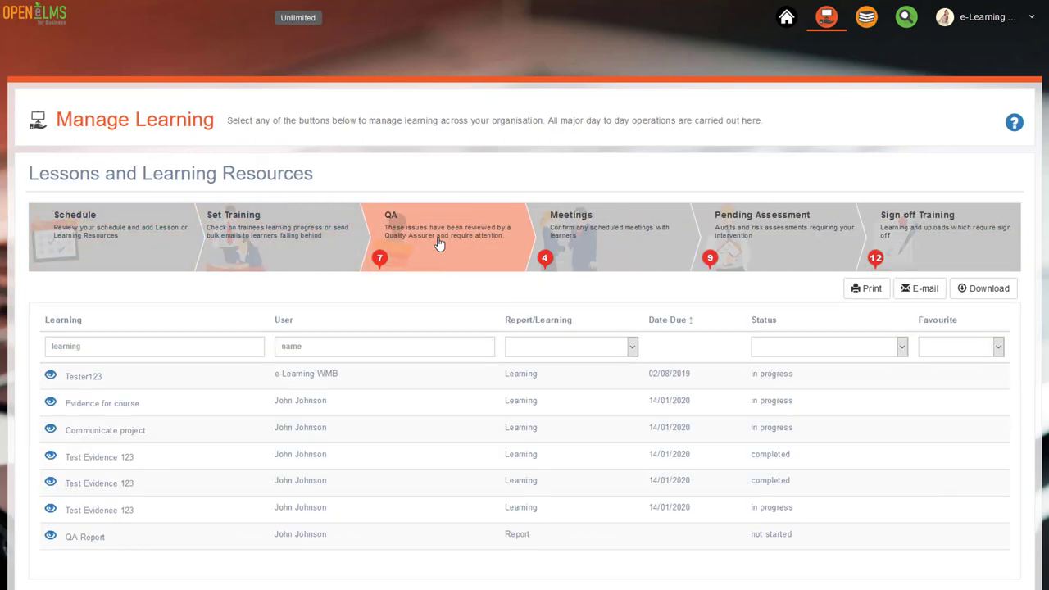
{"action": "left_click", "coordinate": [627, 251]}
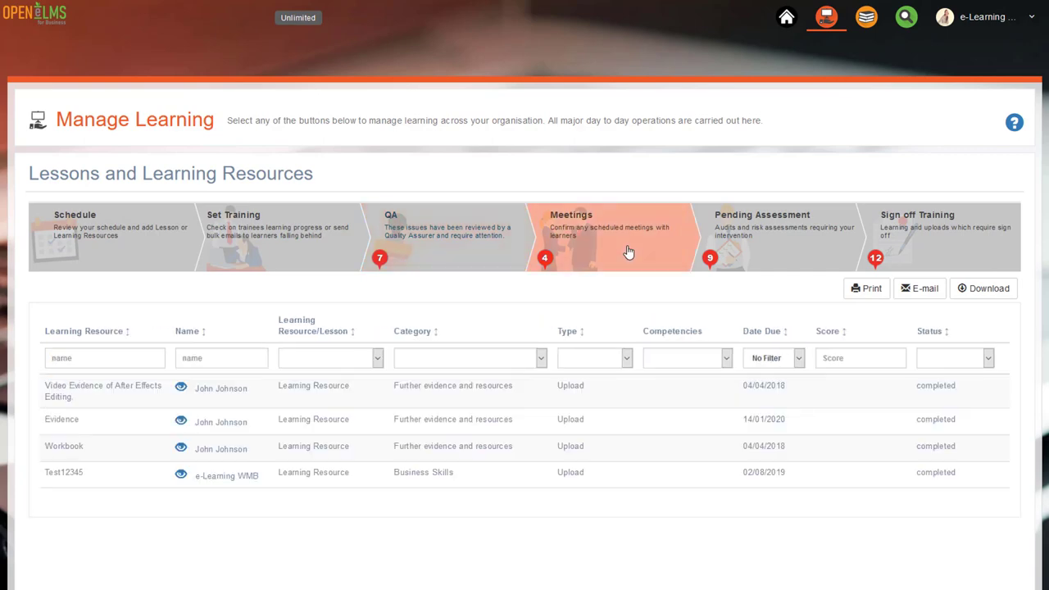
{"action": "left_click", "coordinate": [799, 255]}
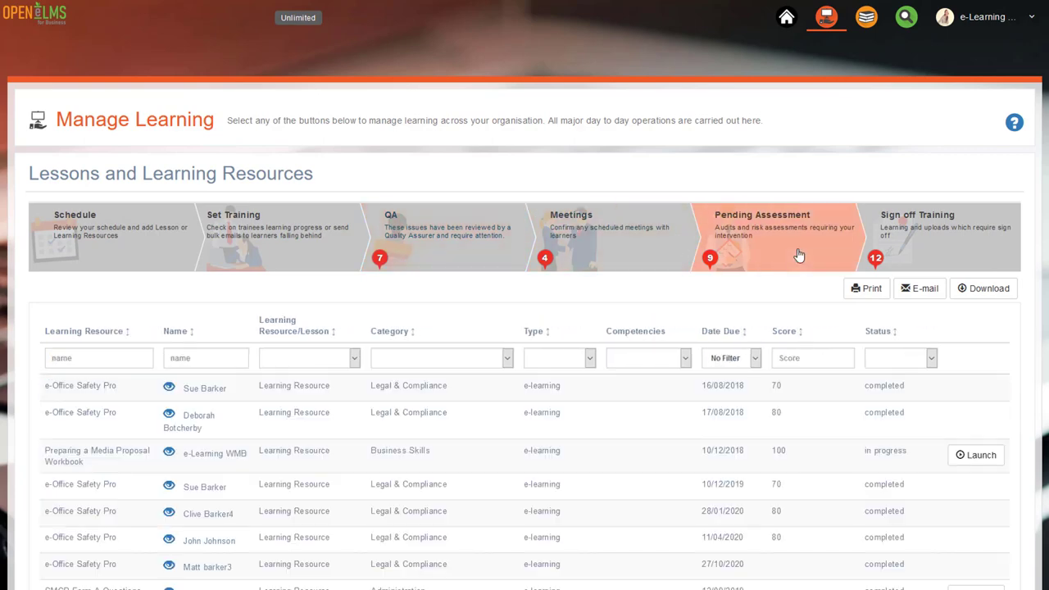
{"action": "left_click", "coordinate": [912, 244]}
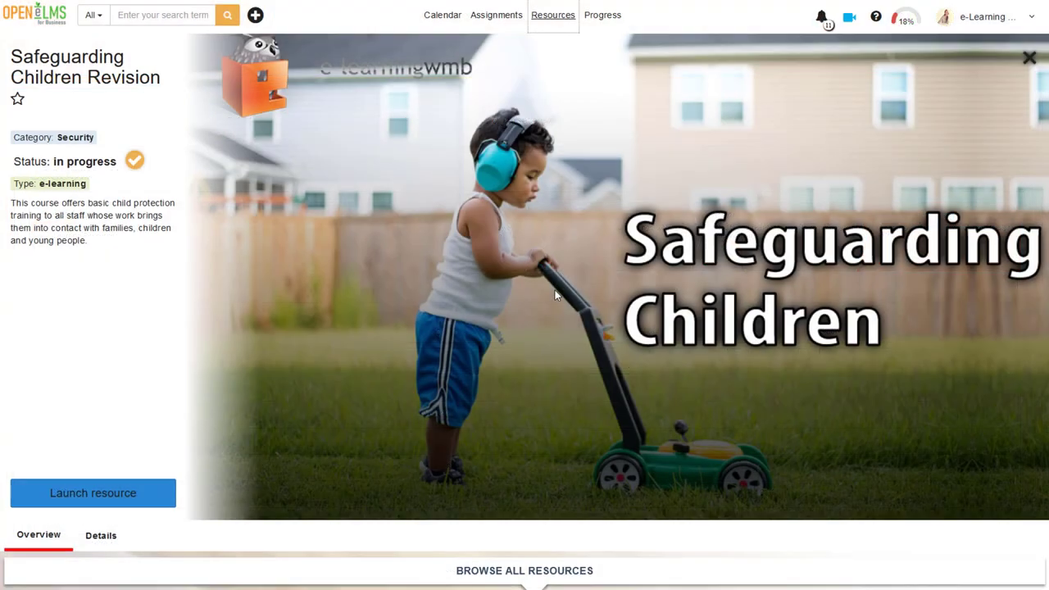
Browse the learner's resources, then view their User Programme progress and leaderboard.
{"action": "scroll", "coordinate": [555, 295], "scroll_direction": "down", "scroll_amount": 4}
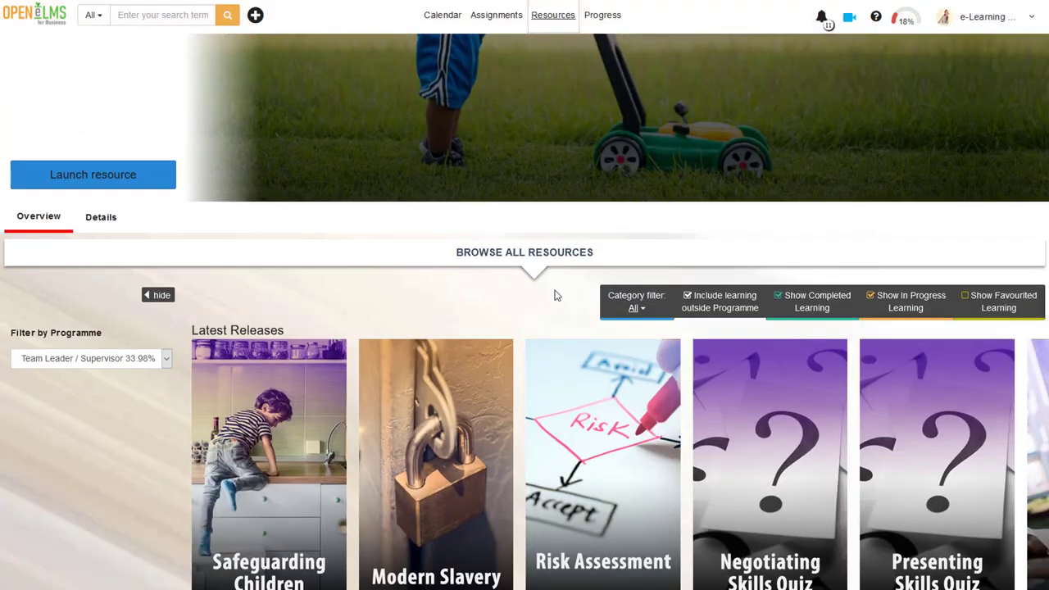
{"action": "scroll", "coordinate": [555, 296], "scroll_direction": "down", "scroll_amount": 4}
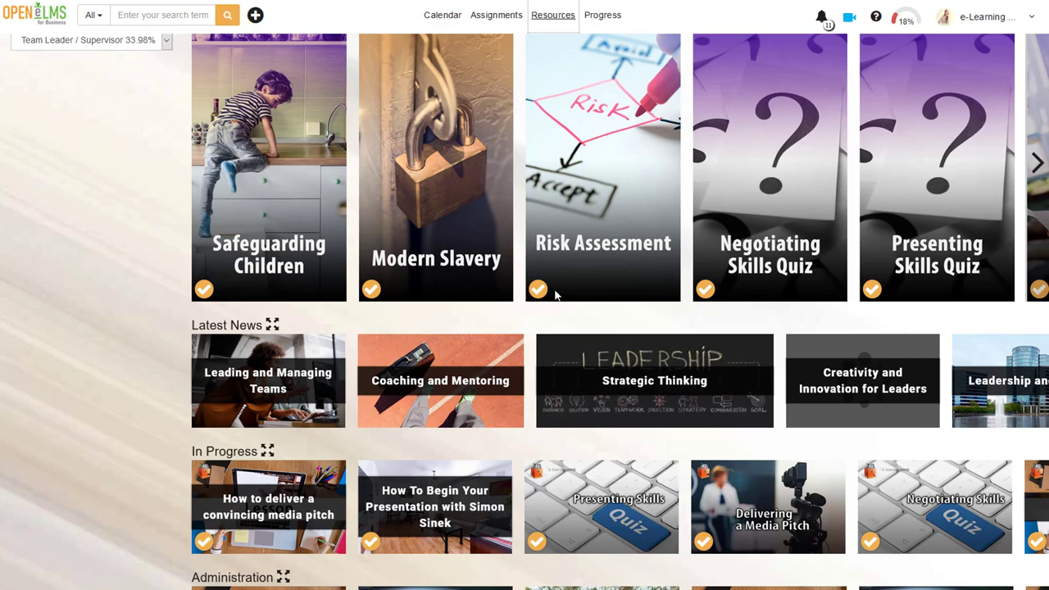
{"action": "scroll", "coordinate": [555, 295], "scroll_direction": "down", "scroll_amount": 4}
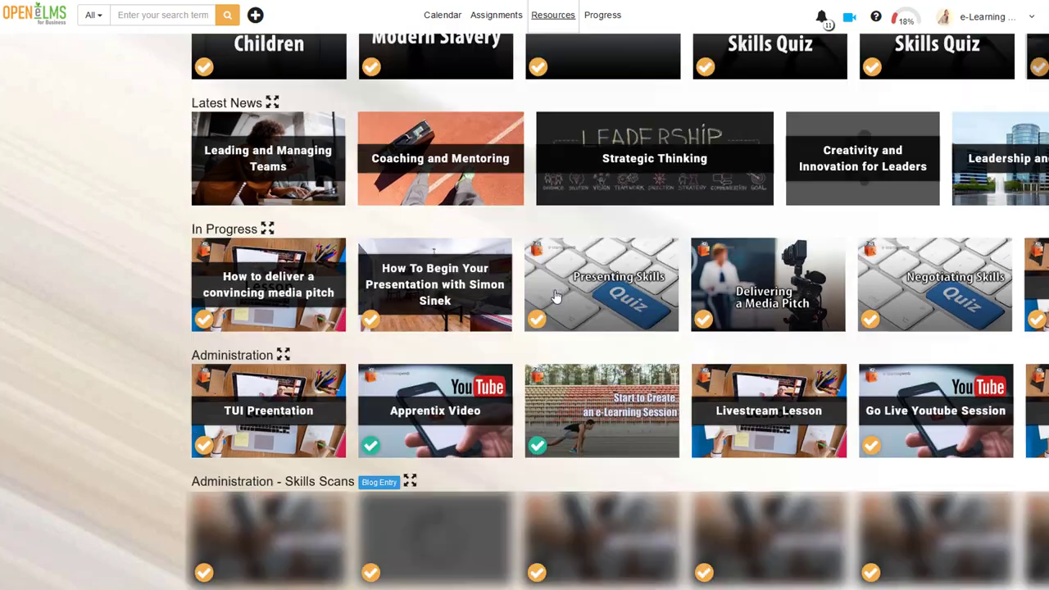
{"action": "scroll", "coordinate": [555, 295], "scroll_direction": "up", "scroll_amount": 12}
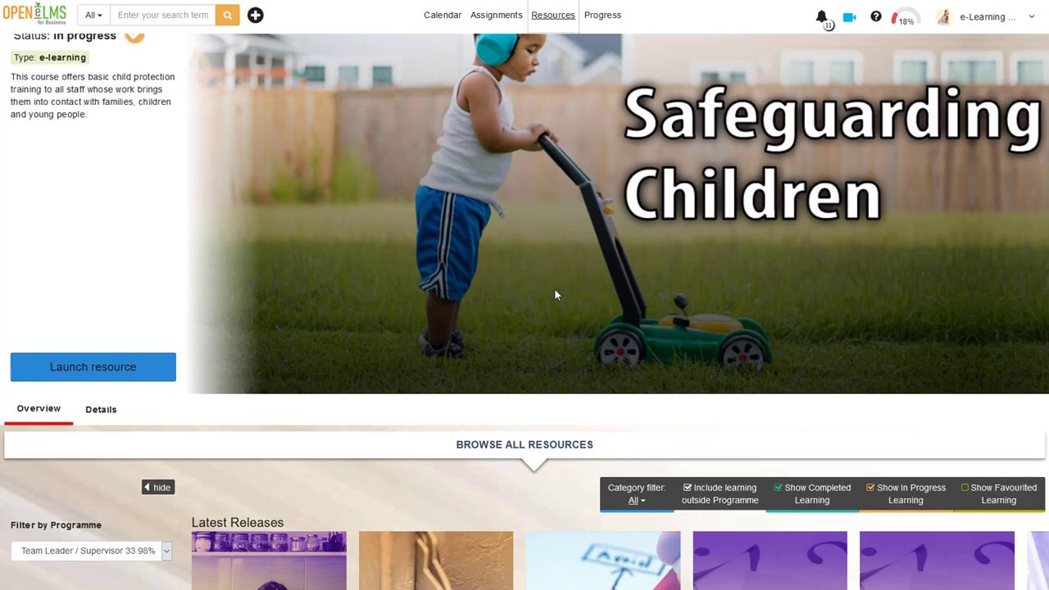
{"action": "scroll", "coordinate": [556, 296], "scroll_direction": "up", "scroll_amount": 2}
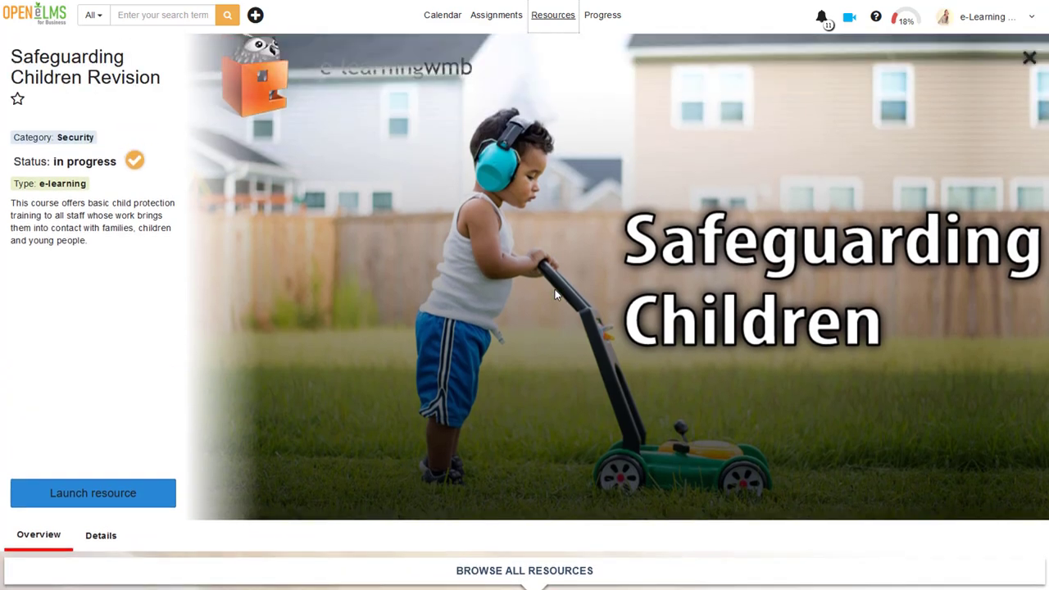
{"action": "left_click", "coordinate": [603, 14]}
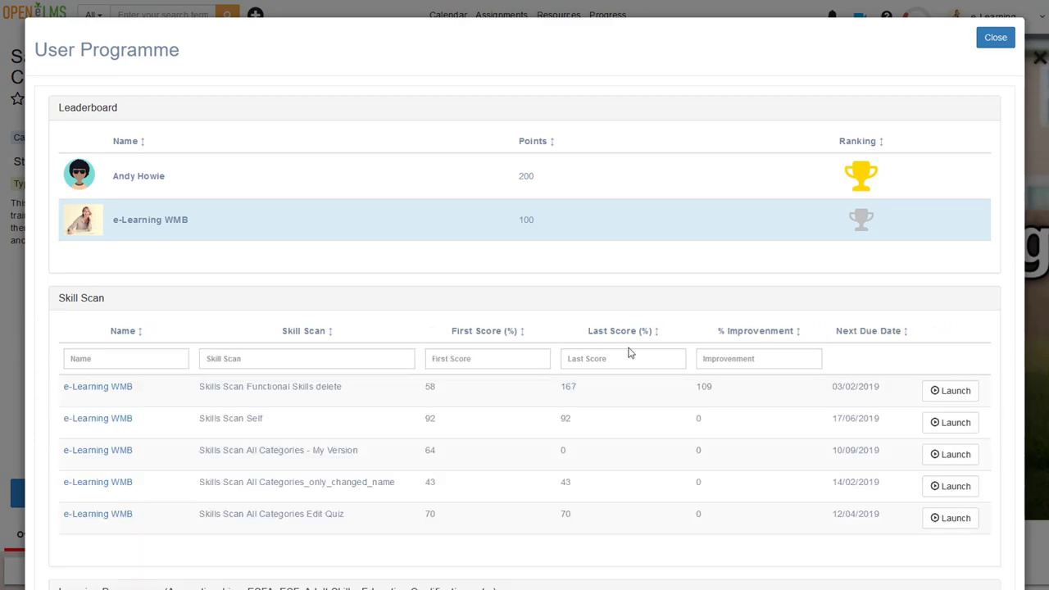
{"action": "scroll", "coordinate": [630, 353], "scroll_direction": "down", "scroll_amount": 6}
{"action": "scroll", "coordinate": [630, 344], "scroll_direction": "up", "scroll_amount": 6}
Close the progress overview and open the Risk Assessment course.
{"action": "left_click", "coordinate": [996, 38]}
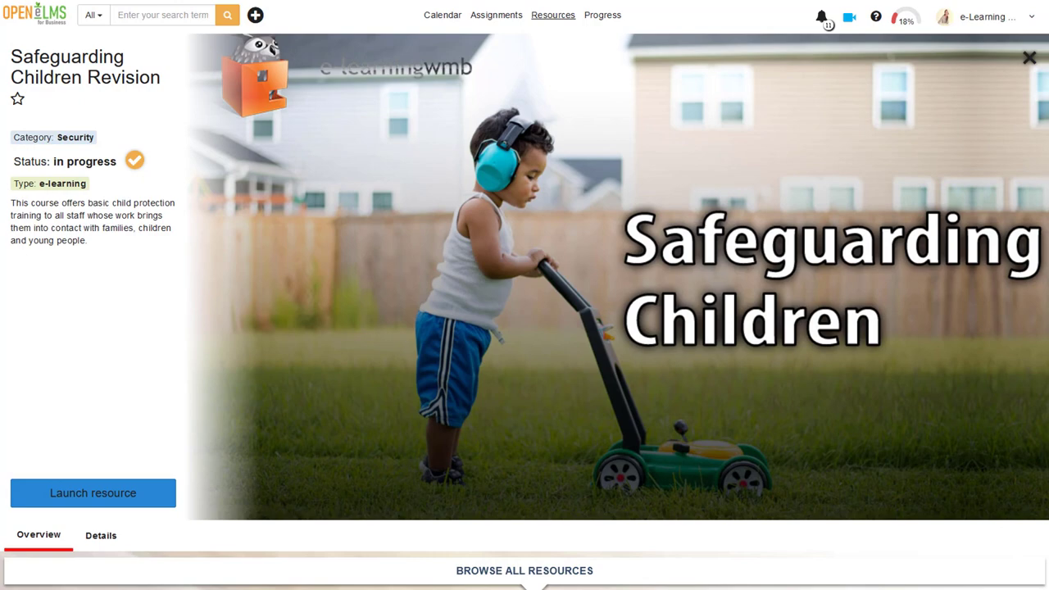
{"action": "scroll", "coordinate": [529, 279], "scroll_direction": "down", "scroll_amount": 4}
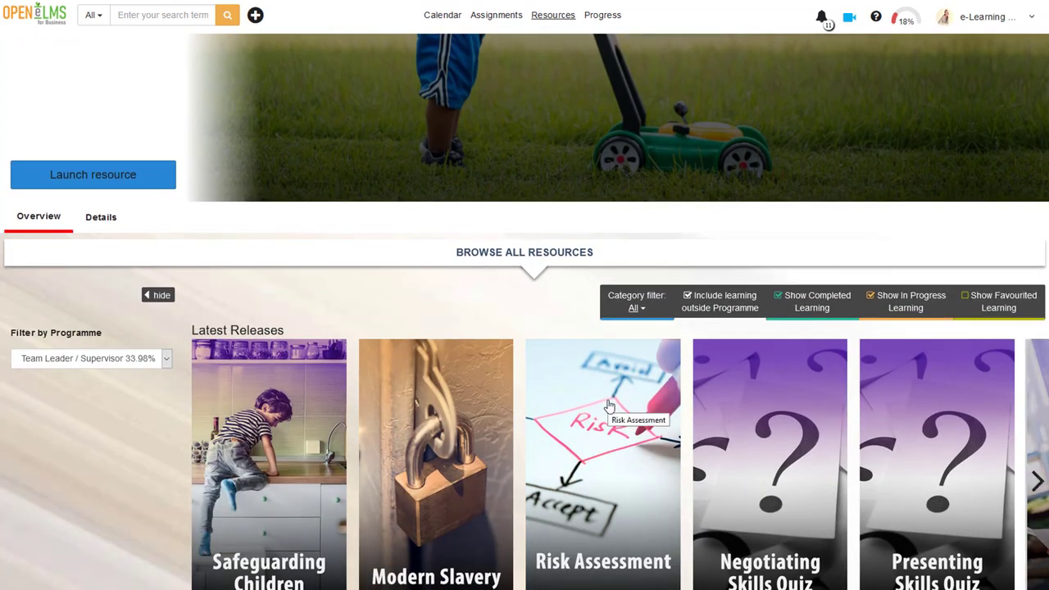
{"action": "left_click", "coordinate": [609, 405]}
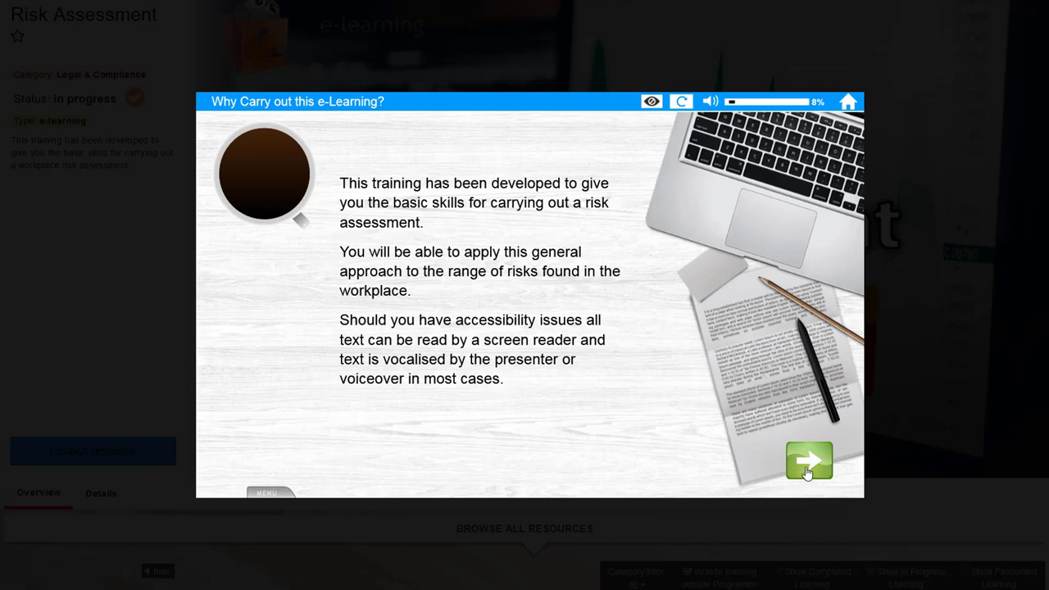
Advance the Risk Assessment course two slides, past Our Approach.
{"action": "left_click", "coordinate": [807, 469]}
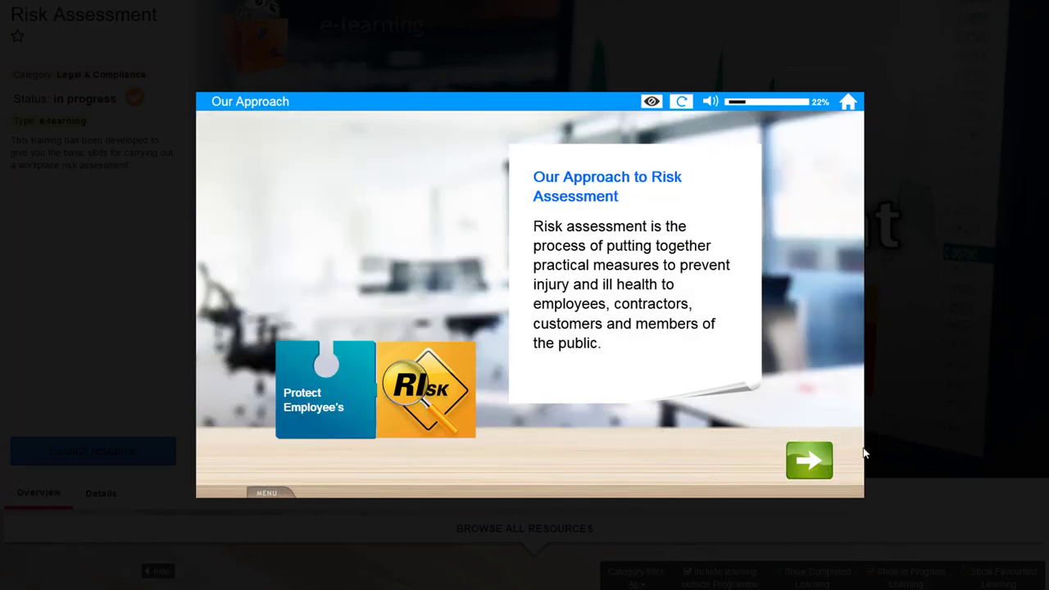
{"action": "left_click", "coordinate": [817, 464]}
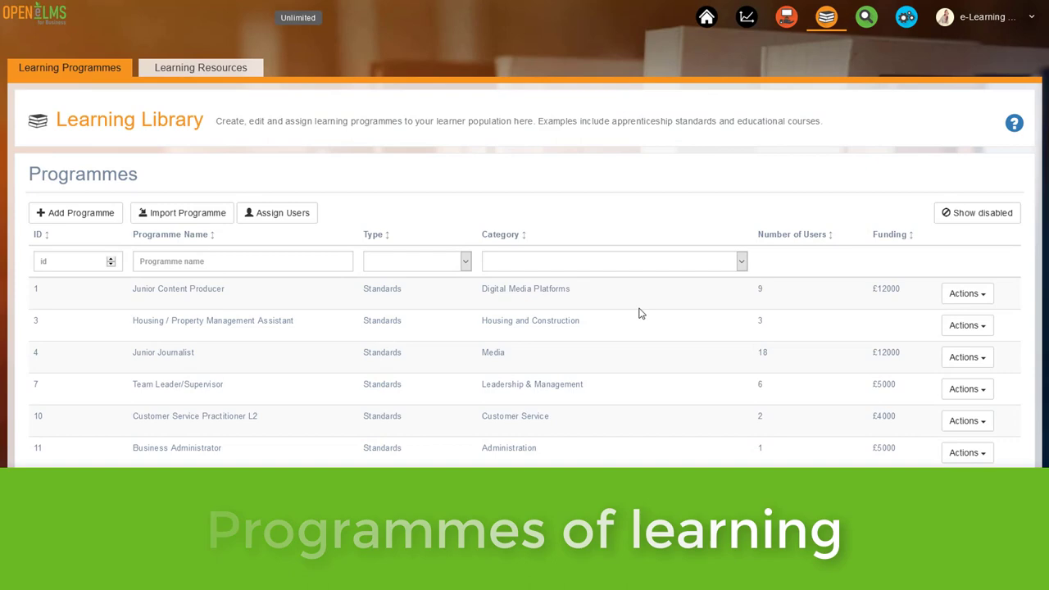
Edit Junior Content Producer and tick Default Learning for Administration Paperwork.
{"action": "left_click", "coordinate": [963, 296]}
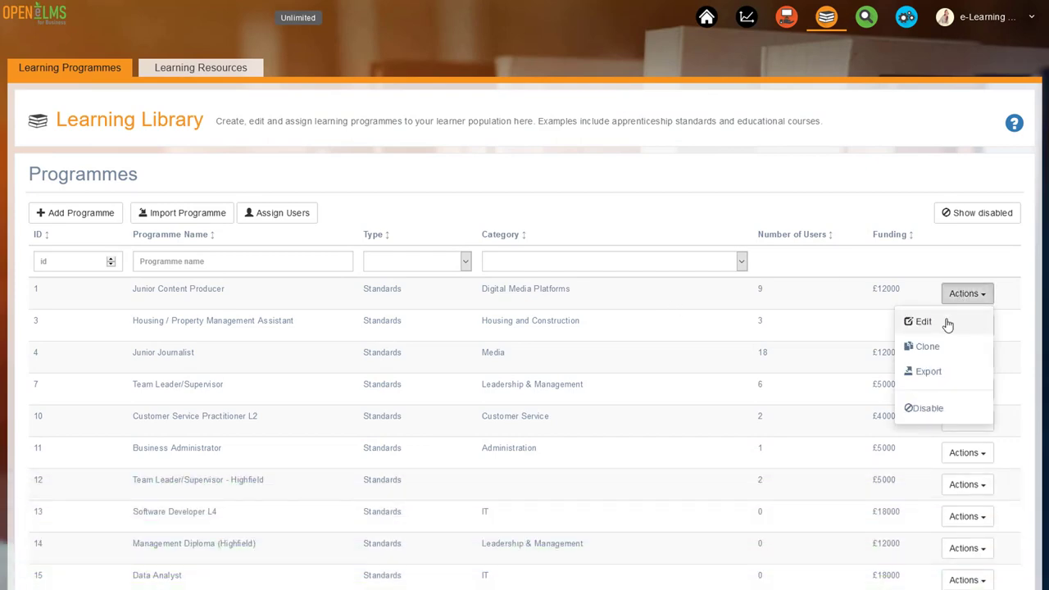
{"action": "left_click", "coordinate": [947, 323]}
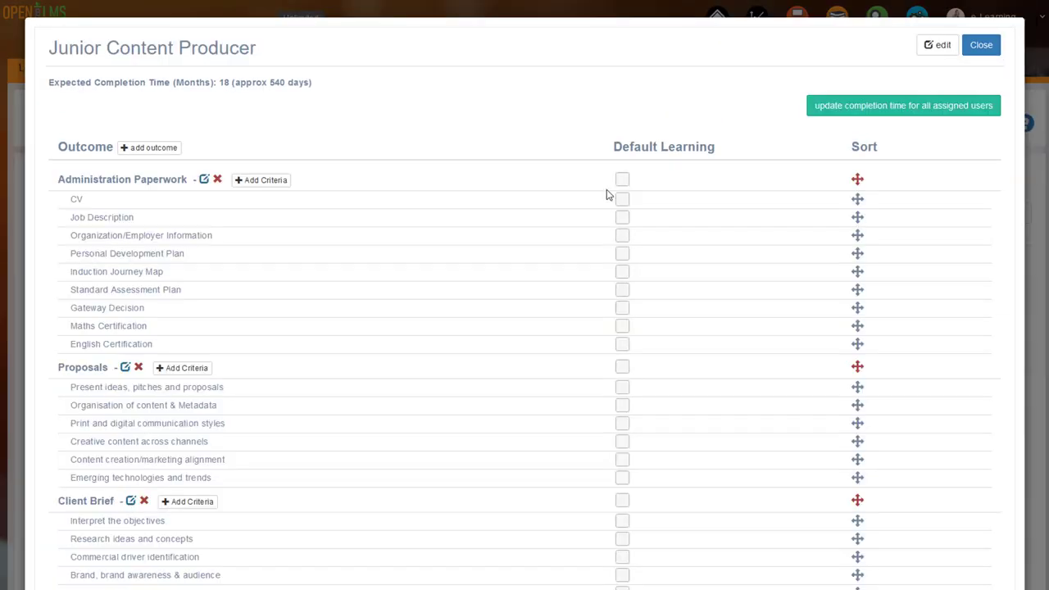
{"action": "left_click", "coordinate": [622, 180]}
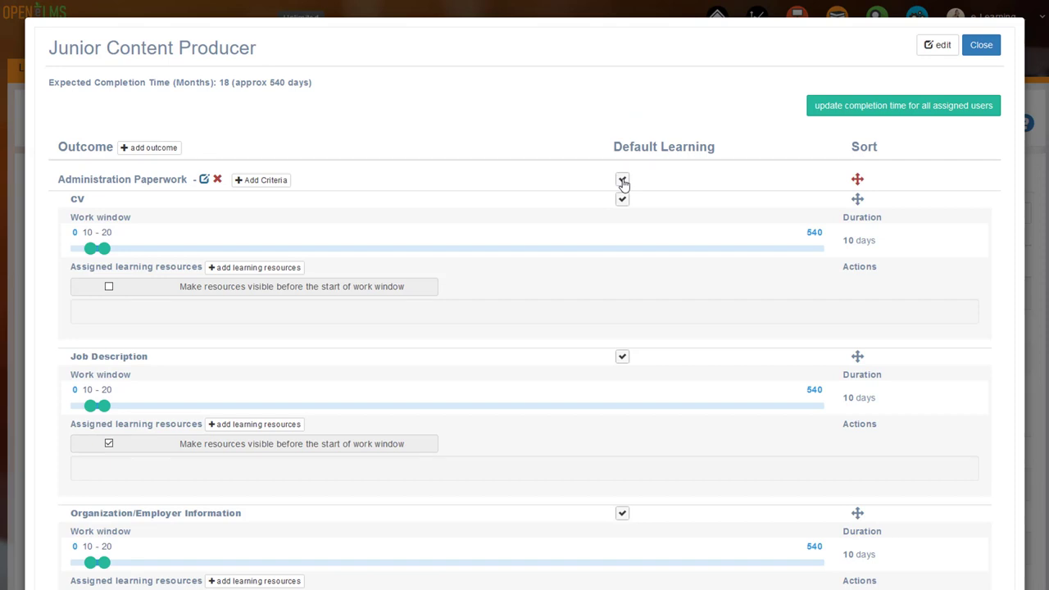
Extend the Personal Development Plan window and review its assignable learning resources.
{"action": "scroll", "coordinate": [548, 295], "scroll_direction": "down", "scroll_amount": 5}
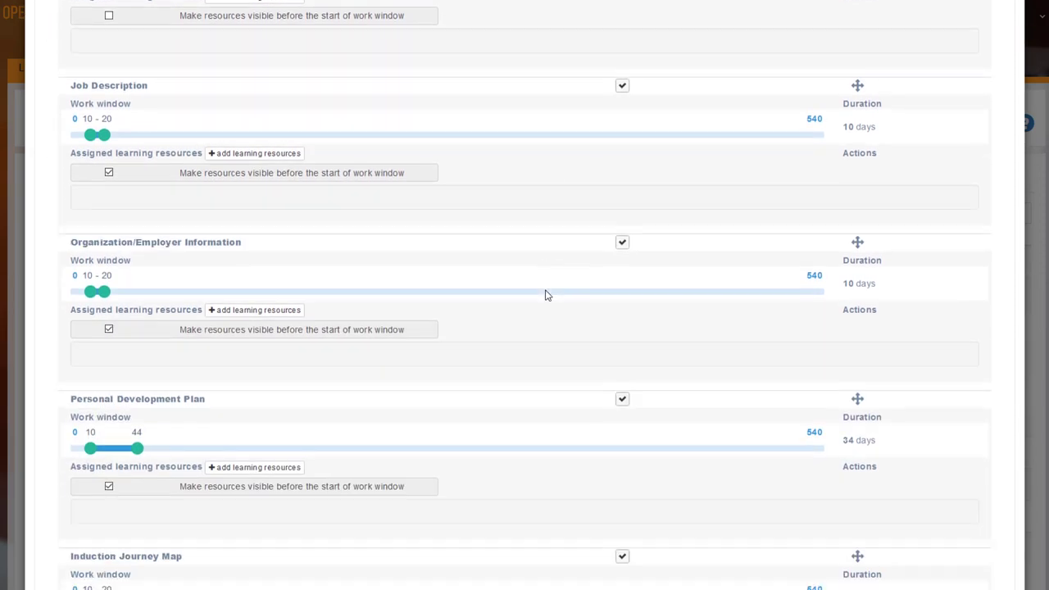
{"action": "scroll", "coordinate": [547, 295], "scroll_direction": "down", "scroll_amount": 1}
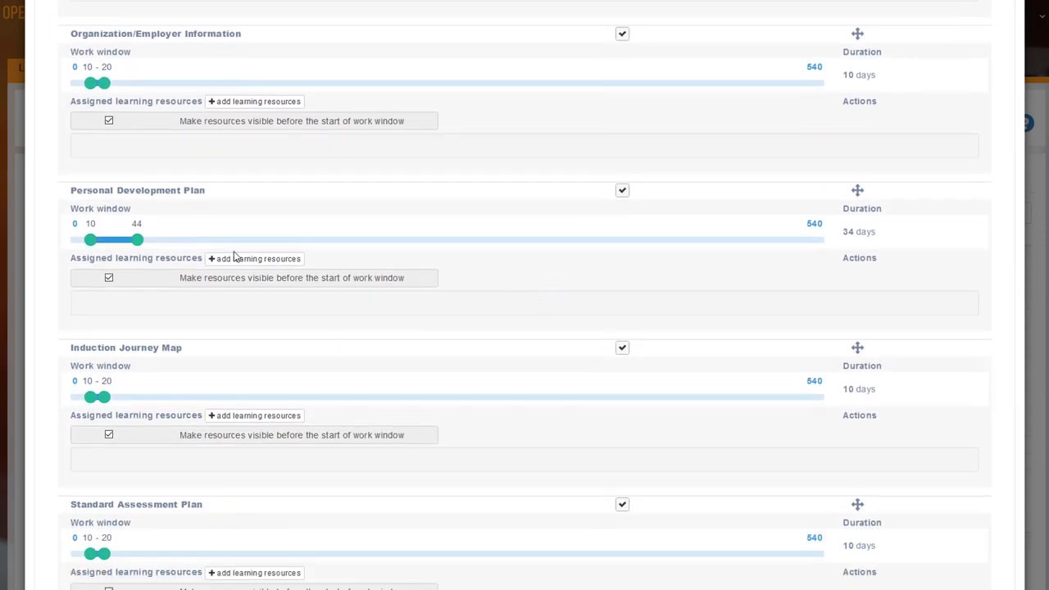
{"action": "mouse_move", "coordinate": [139, 244]}
{"action": "left_mouse_down"}
{"action": "mouse_move", "coordinate": [230, 243]}
{"action": "mouse_move", "coordinate": [136, 248]}
{"action": "left_mouse_up"}
{"action": "left_click", "coordinate": [270, 260]}
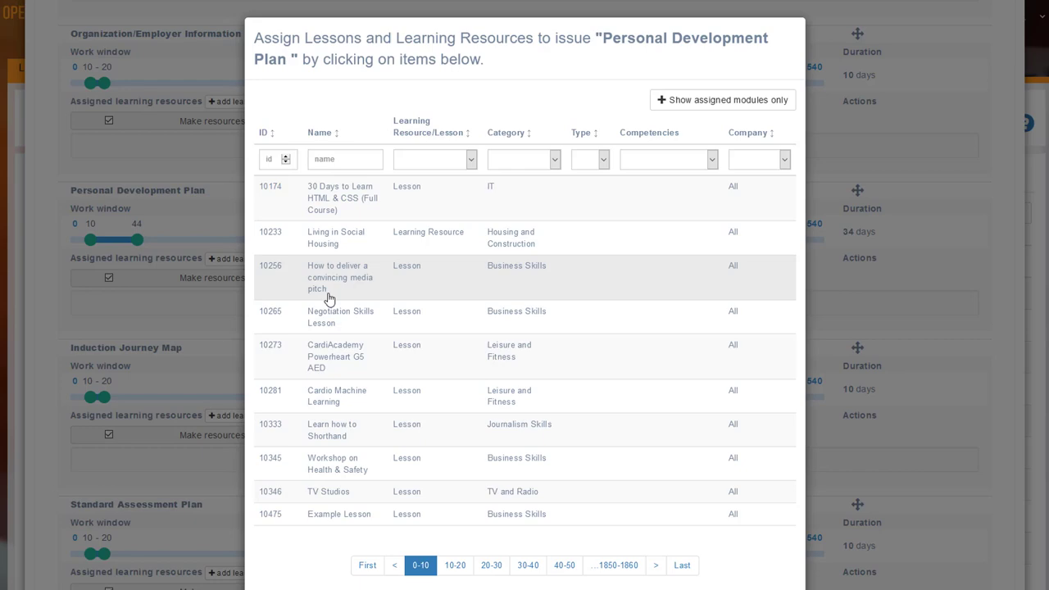
{"action": "key", "text": "Escape"}
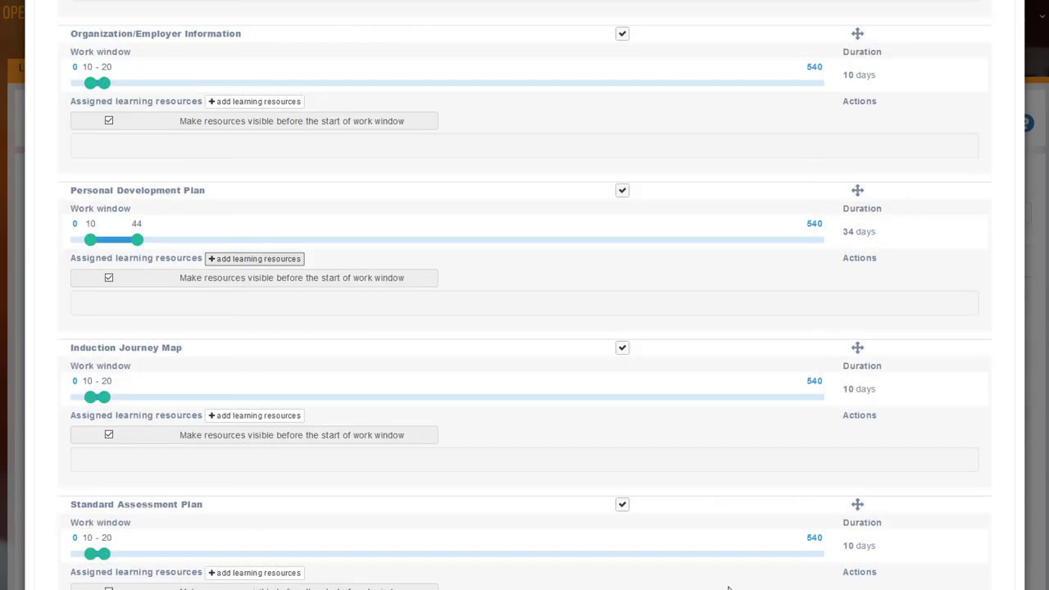
{"action": "scroll", "coordinate": [621, 419], "scroll_direction": "up", "scroll_amount": 5}
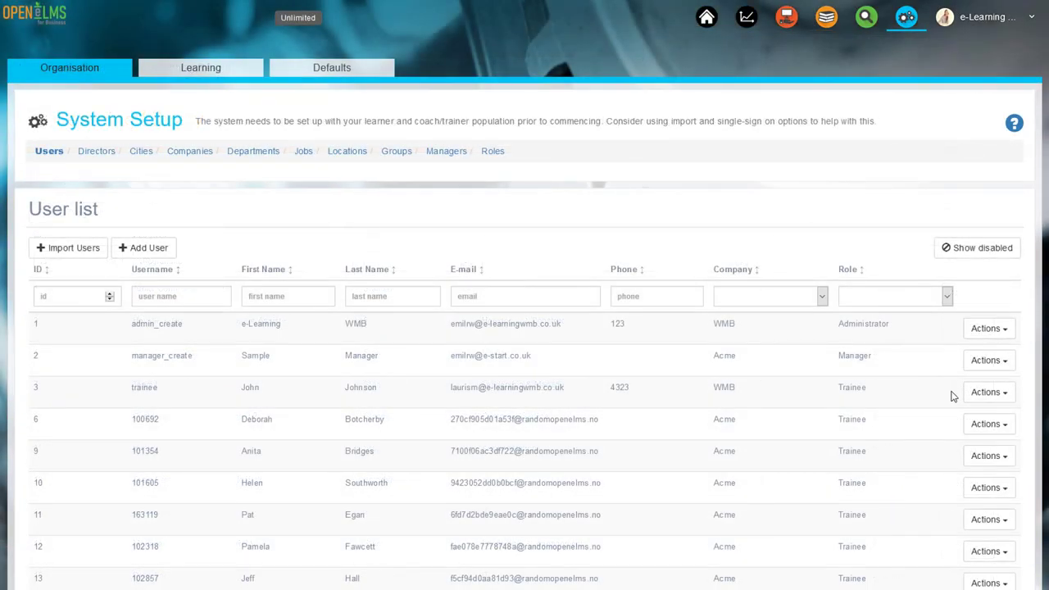
Edit the trainee user and open their ILR fields to review learner details.
{"action": "left_click", "coordinate": [992, 394]}
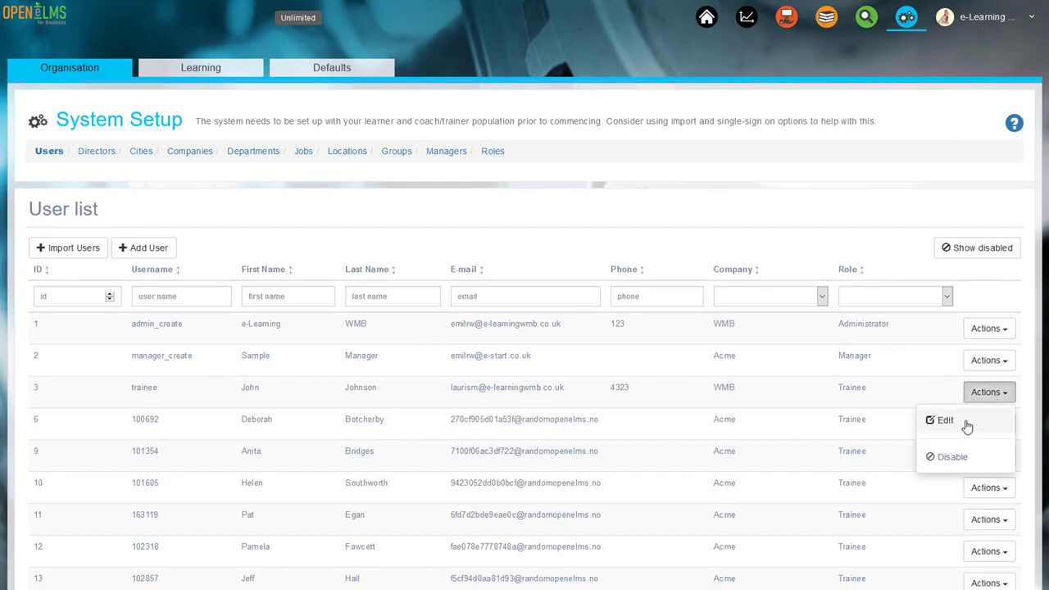
{"action": "left_click", "coordinate": [968, 424]}
{"action": "scroll", "coordinate": [608, 303], "scroll_direction": "down", "scroll_amount": 10}
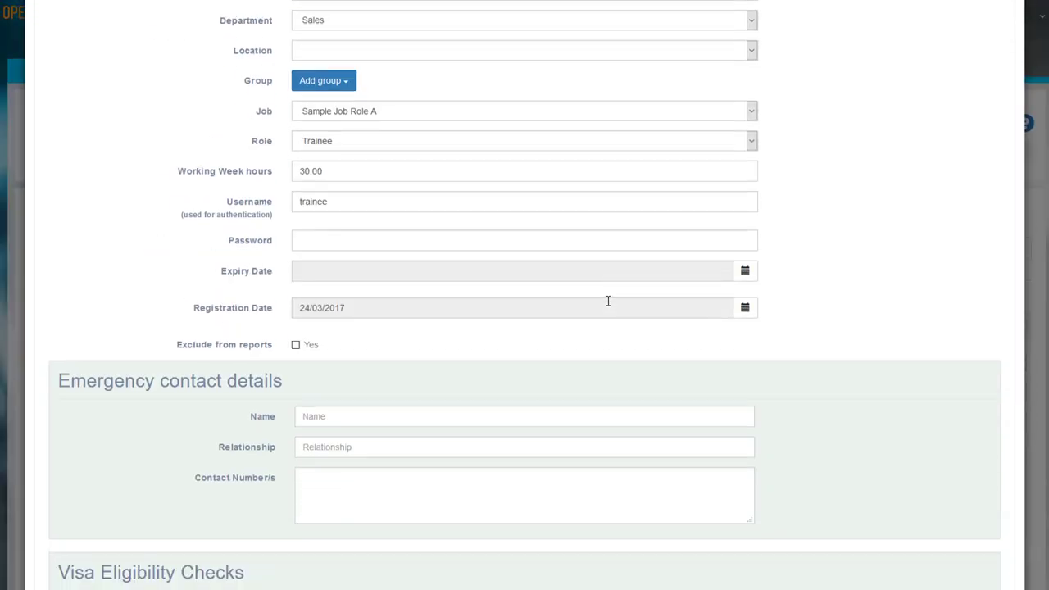
{"action": "left_click", "coordinate": [563, 568]}
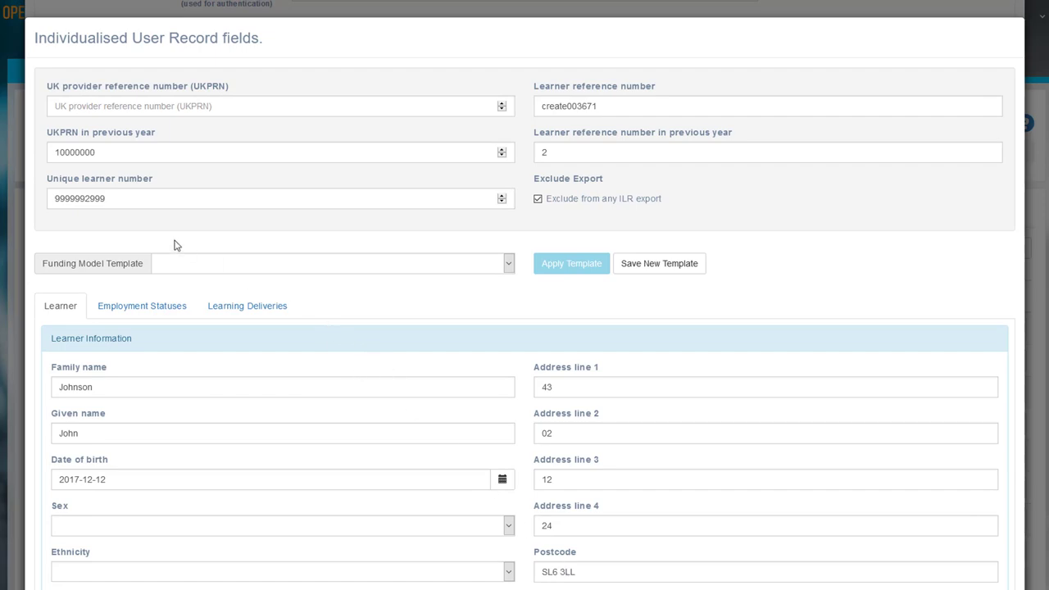
{"action": "scroll", "coordinate": [572, 317], "scroll_direction": "down", "scroll_amount": 4}
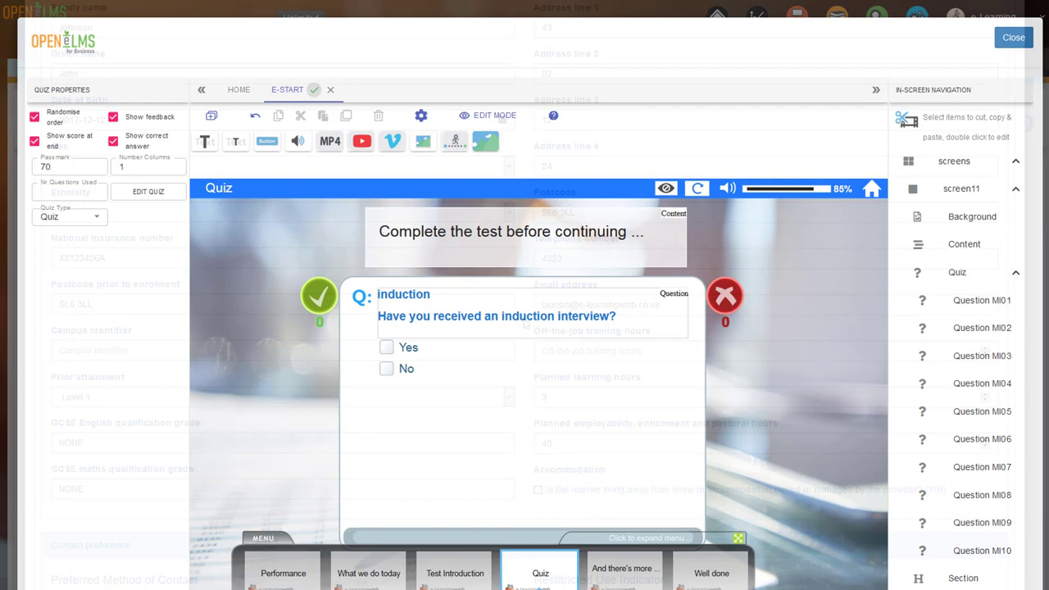
Open the 'Have you received an induction interview?' question MI06 in the quiz editor.
{"action": "left_click", "coordinate": [474, 318]}
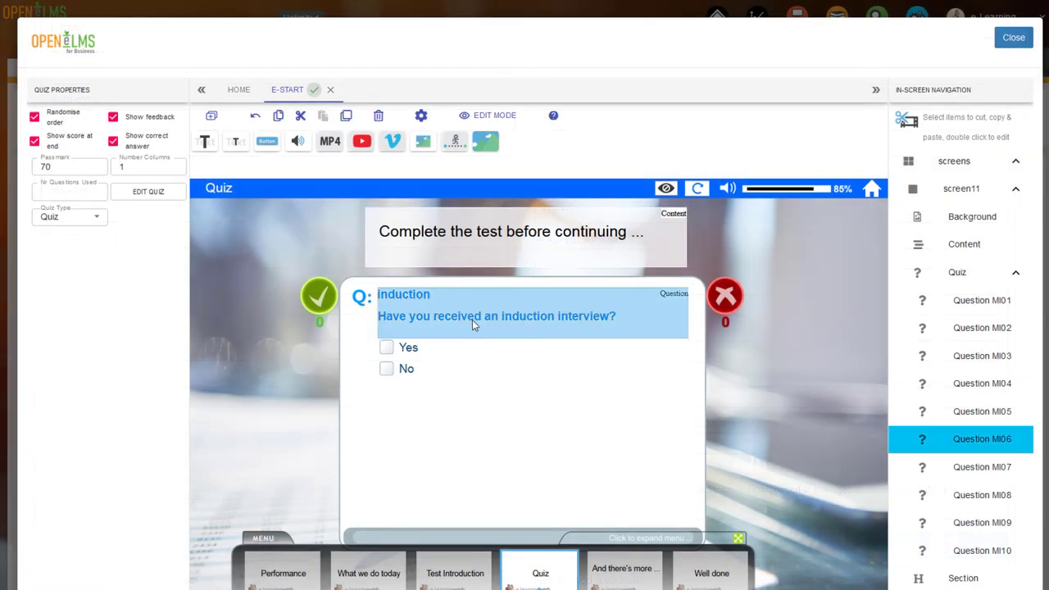
{"action": "double_click", "coordinate": [481, 320]}
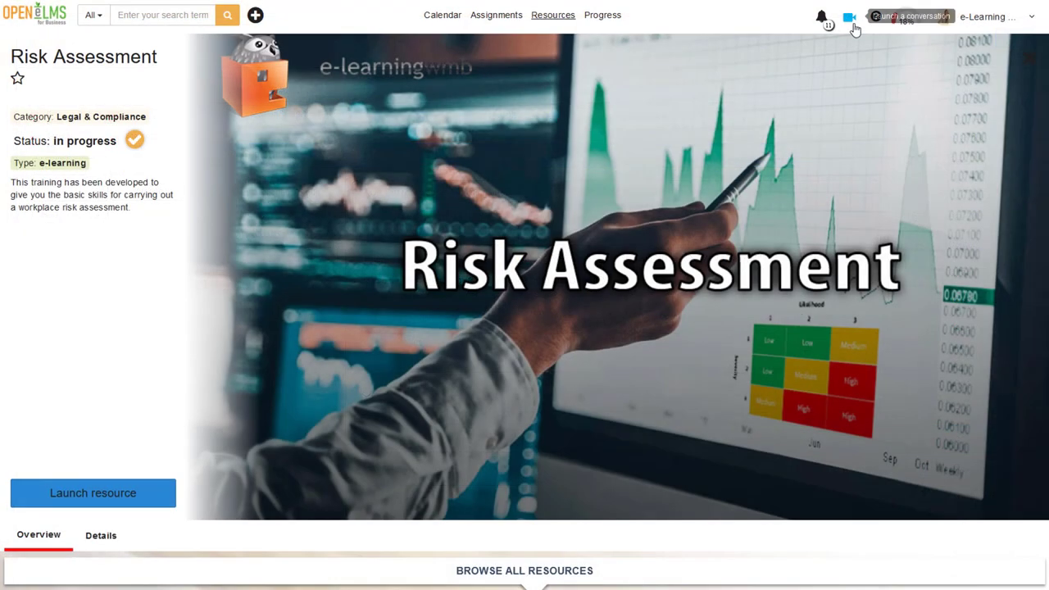
Check the Risk Assessment contacts list, then open My Profile from the account menu.
{"action": "left_click", "coordinate": [849, 23]}
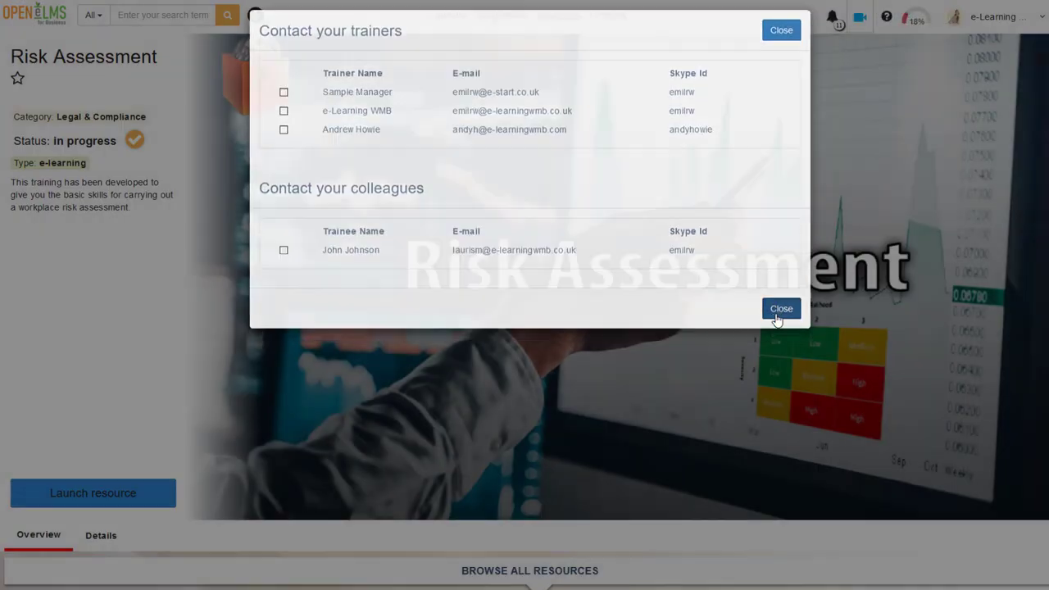
{"action": "left_click", "coordinate": [780, 314]}
{"action": "left_click", "coordinate": [1032, 18]}
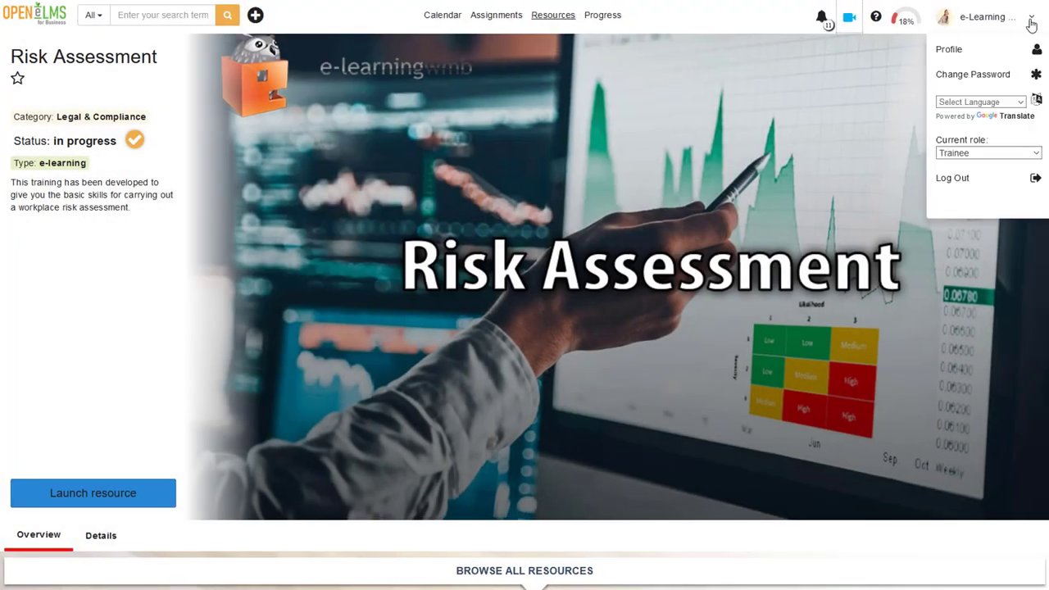
{"action": "left_click", "coordinate": [979, 47]}
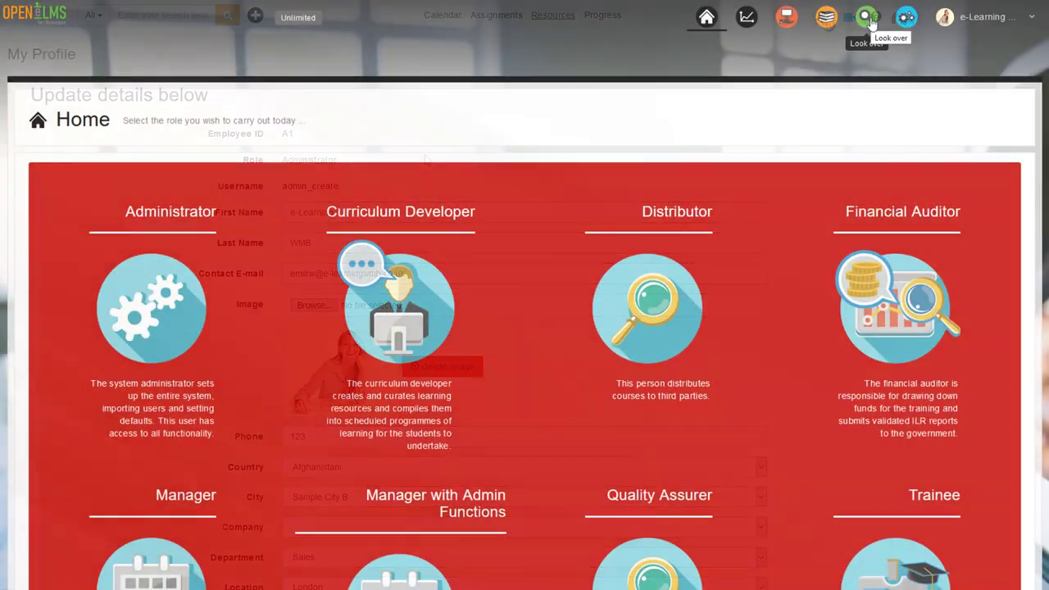
Open Look over on the Cost Analysis view with the Last Month date range.
{"action": "left_click", "coordinate": [869, 20]}
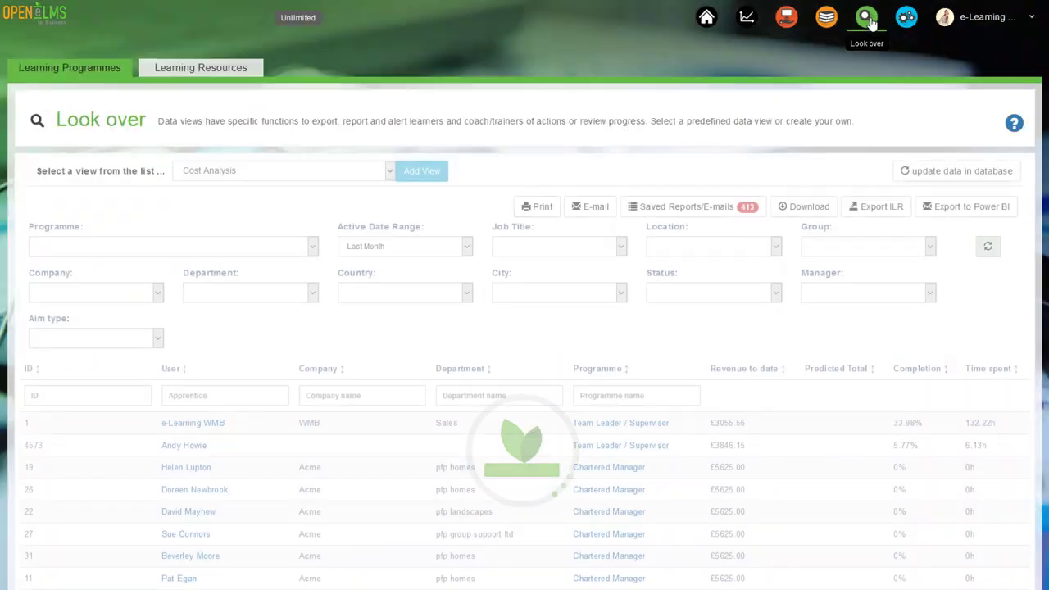
{"action": "left_click", "coordinate": [466, 249]}
{"action": "left_click", "coordinate": [466, 250]}
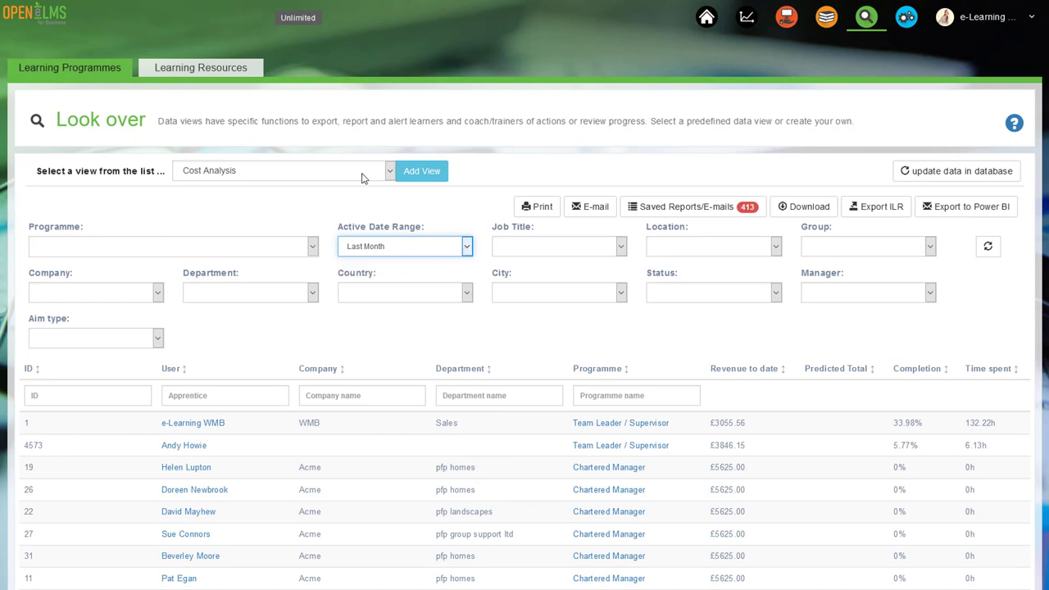
{"action": "left_click", "coordinate": [389, 172]}
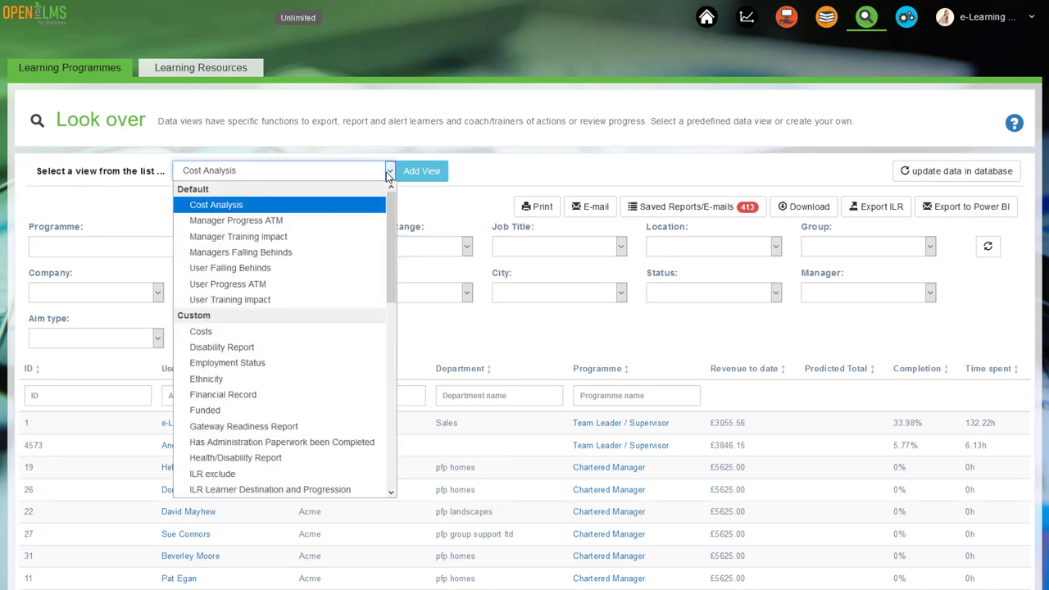
{"action": "left_click", "coordinate": [390, 172]}
Check the programme, job title, location and group filters, then show the Export to Power BI options.
{"action": "left_click", "coordinate": [253, 246]}
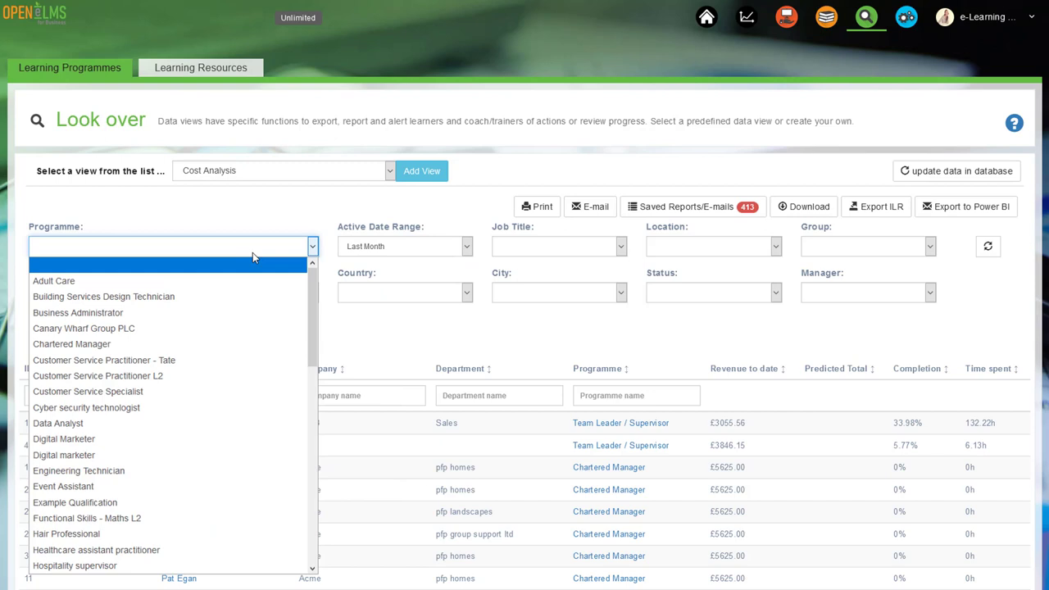
{"action": "left_click", "coordinate": [253, 257]}
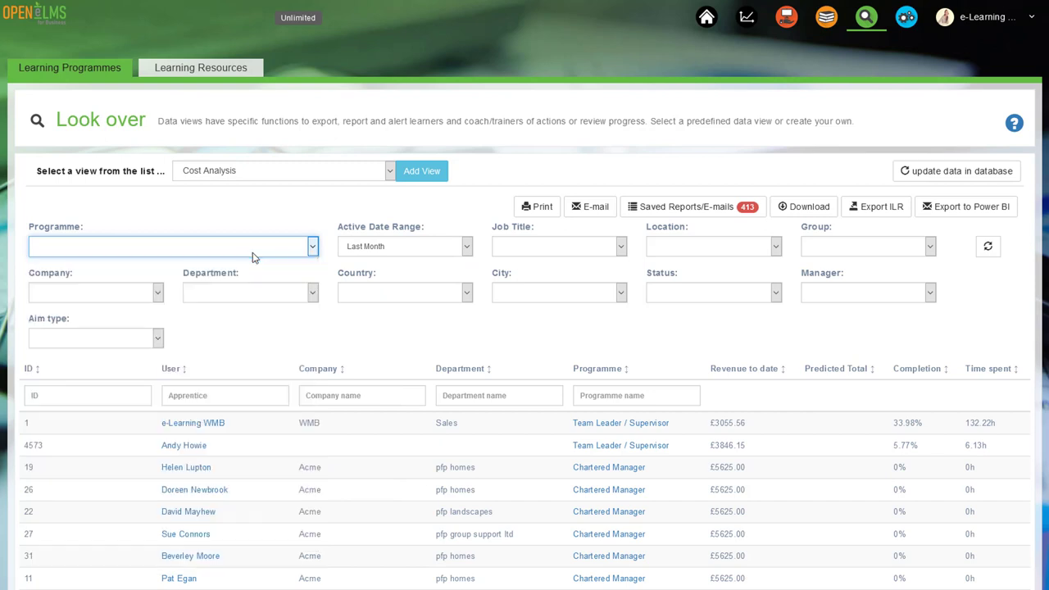
{"action": "left_click", "coordinate": [599, 250]}
{"action": "left_click", "coordinate": [600, 249]}
{"action": "left_click", "coordinate": [750, 244]}
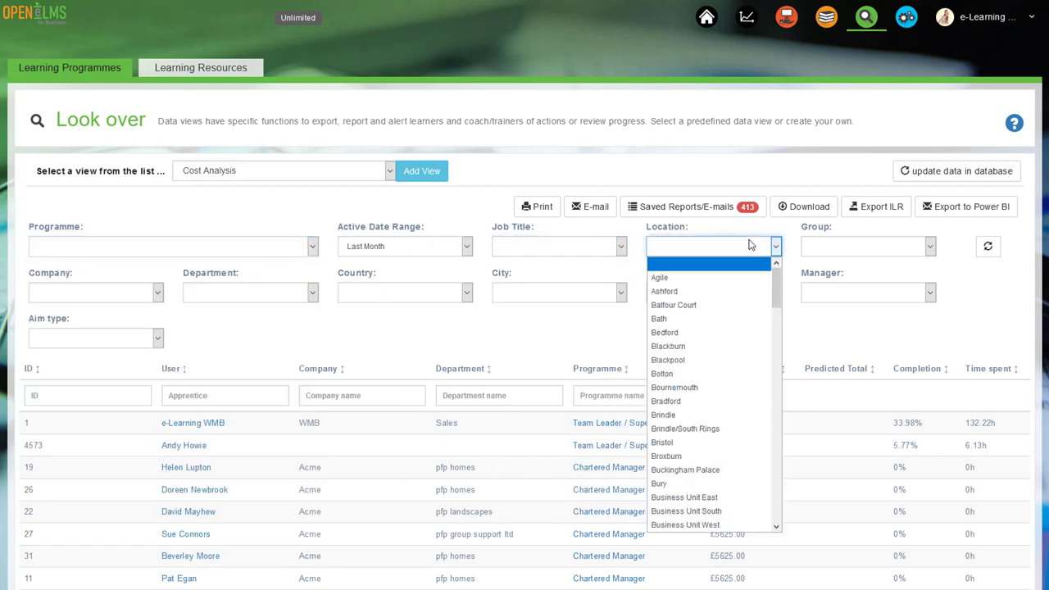
{"action": "left_click", "coordinate": [749, 244]}
{"action": "left_click", "coordinate": [899, 246]}
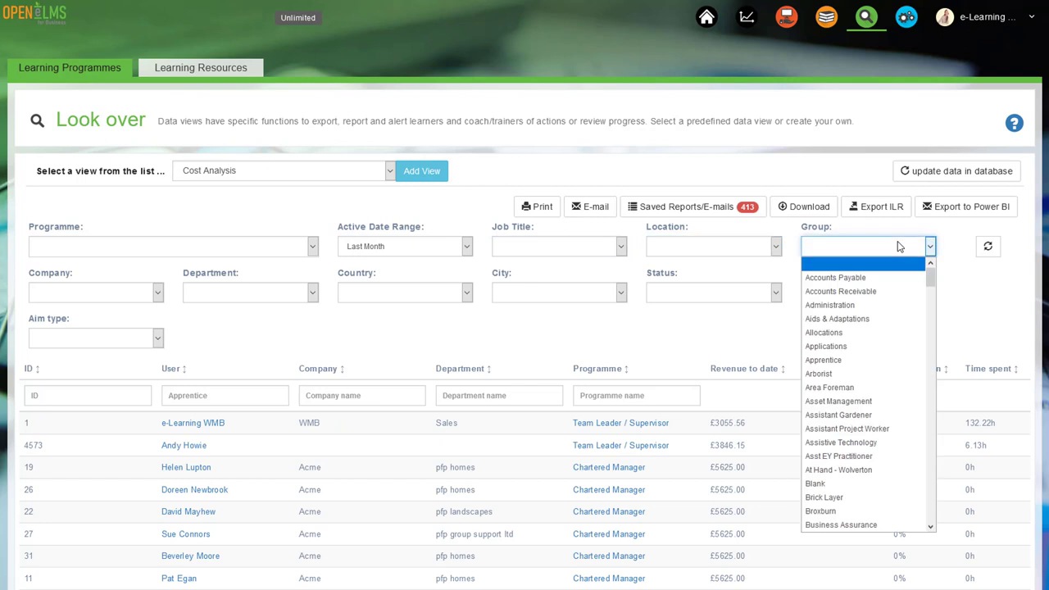
{"action": "left_click", "coordinate": [899, 246]}
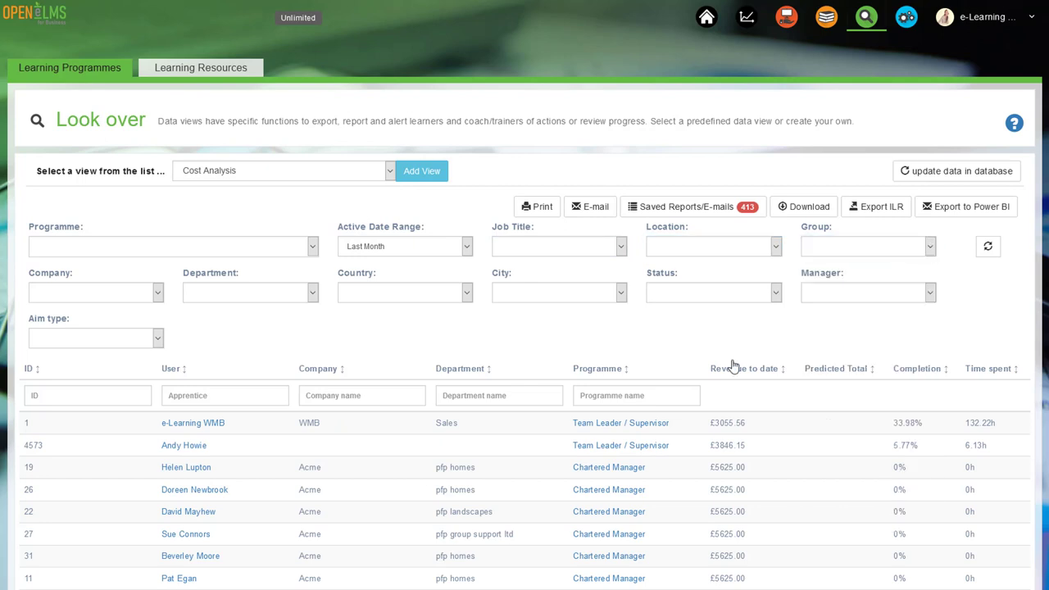
{"action": "left_click", "coordinate": [937, 209]}
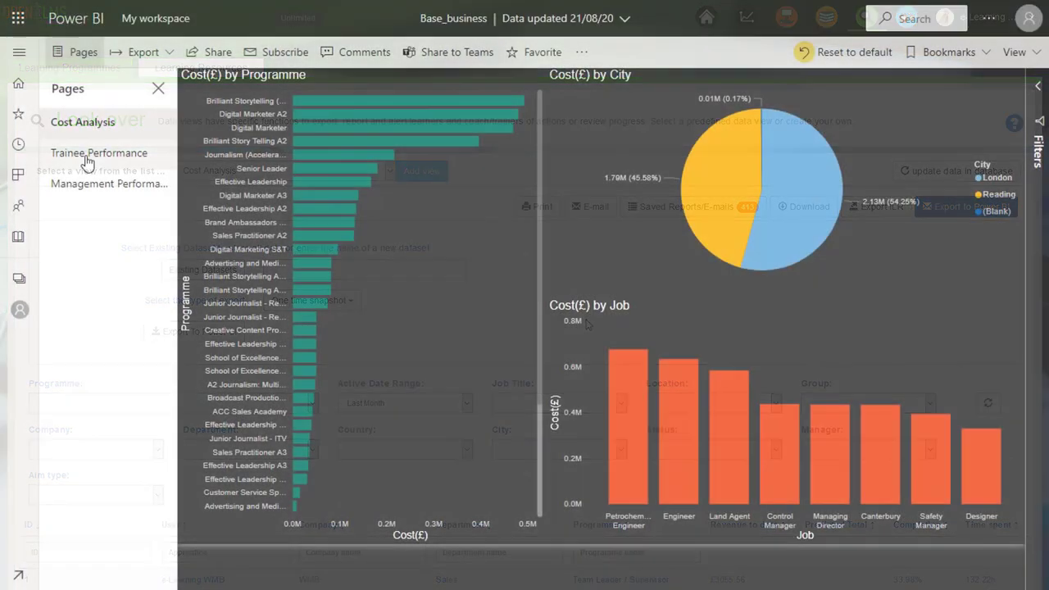
Open the Trainee Performance page and cross-filter every visual to Effective Leadership.
{"action": "left_click", "coordinate": [91, 155]}
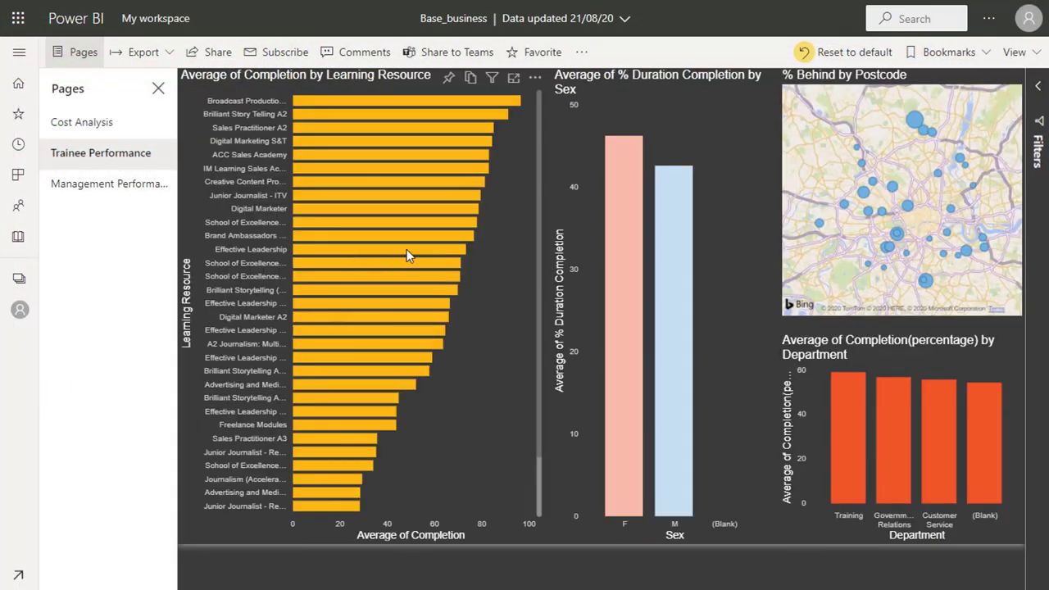
{"action": "left_click", "coordinate": [409, 256]}
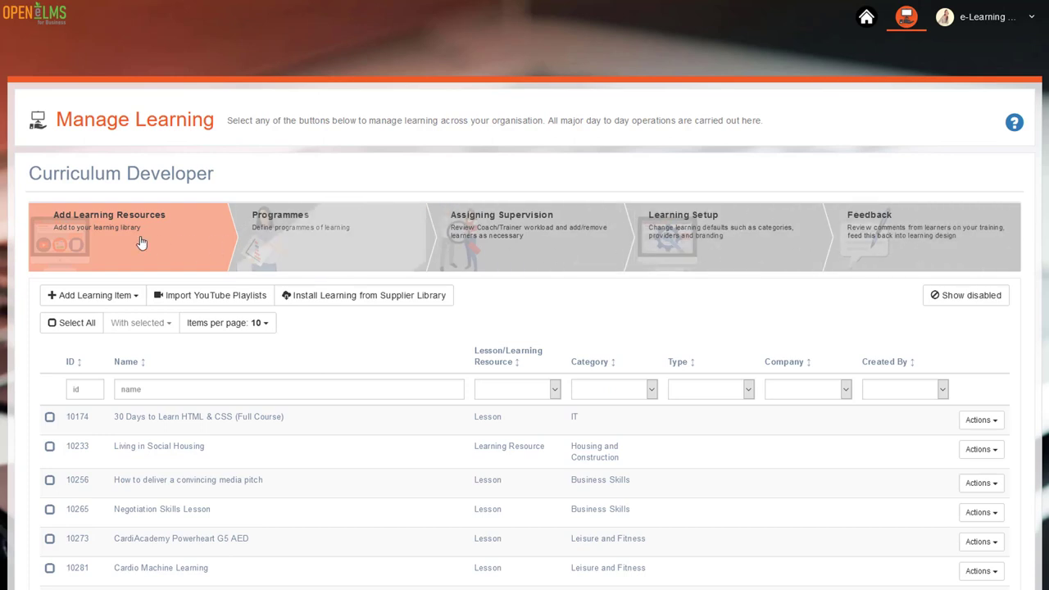
Add a new learning resource and set its Learning Resource Type to Vimeo.
{"action": "left_click", "coordinate": [87, 301]}
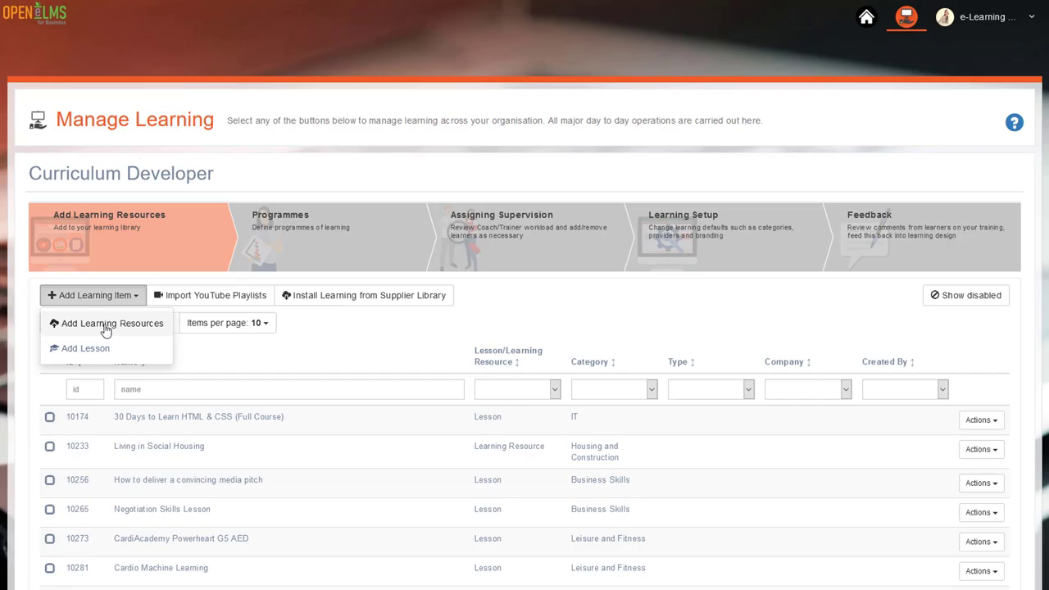
{"action": "left_click", "coordinate": [105, 328]}
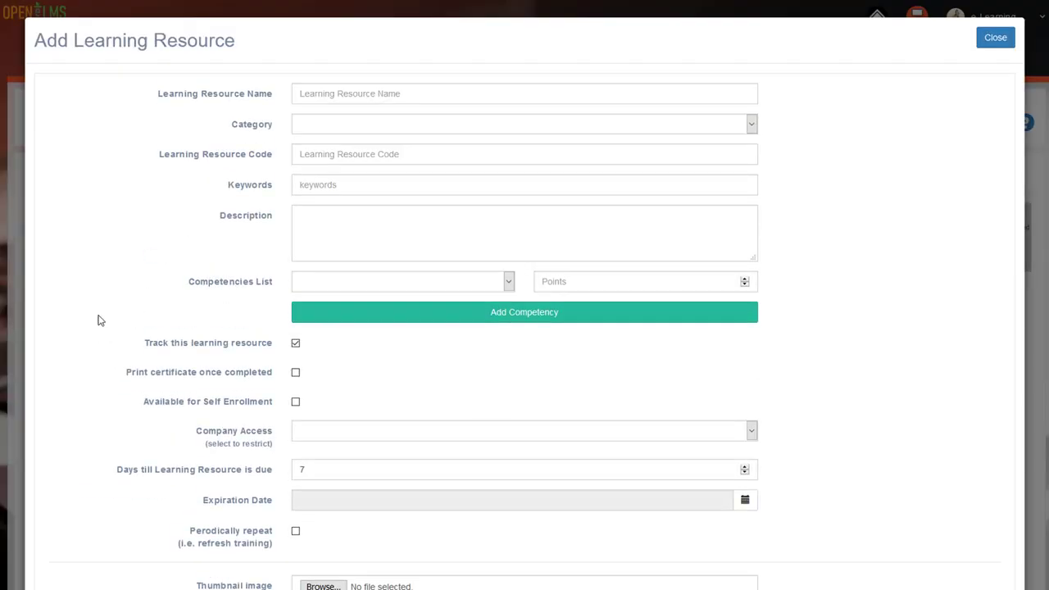
{"action": "scroll", "coordinate": [383, 403], "scroll_direction": "down", "scroll_amount": 10}
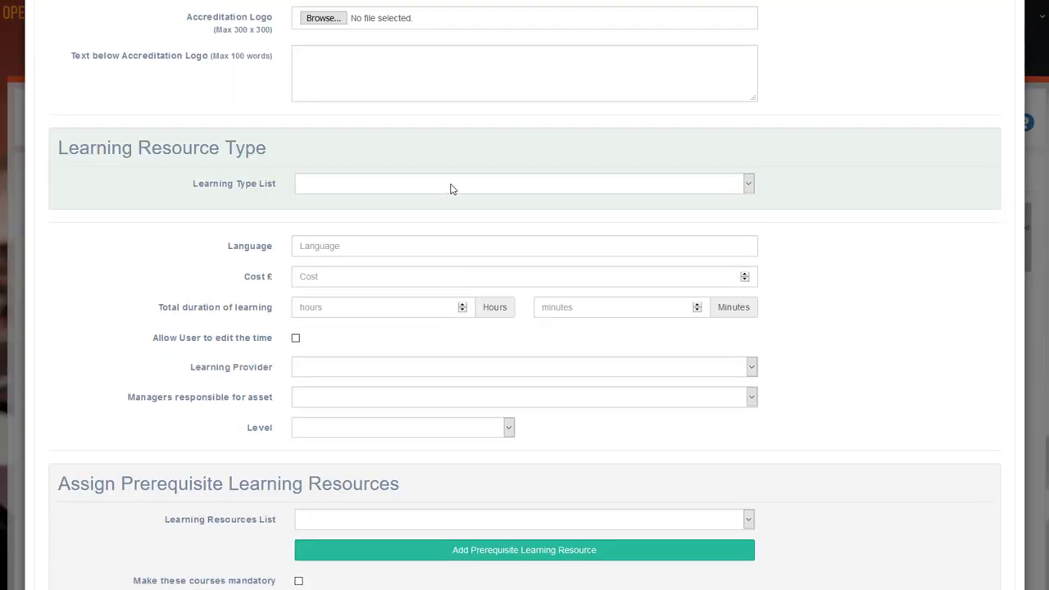
{"action": "left_click", "coordinate": [450, 185]}
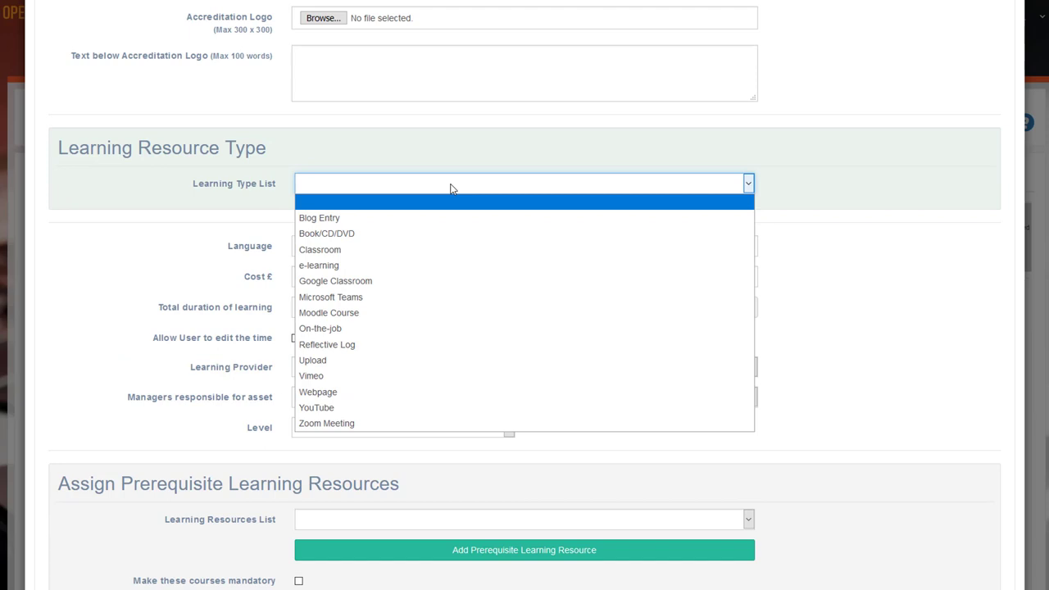
{"action": "left_click", "coordinate": [349, 377]}
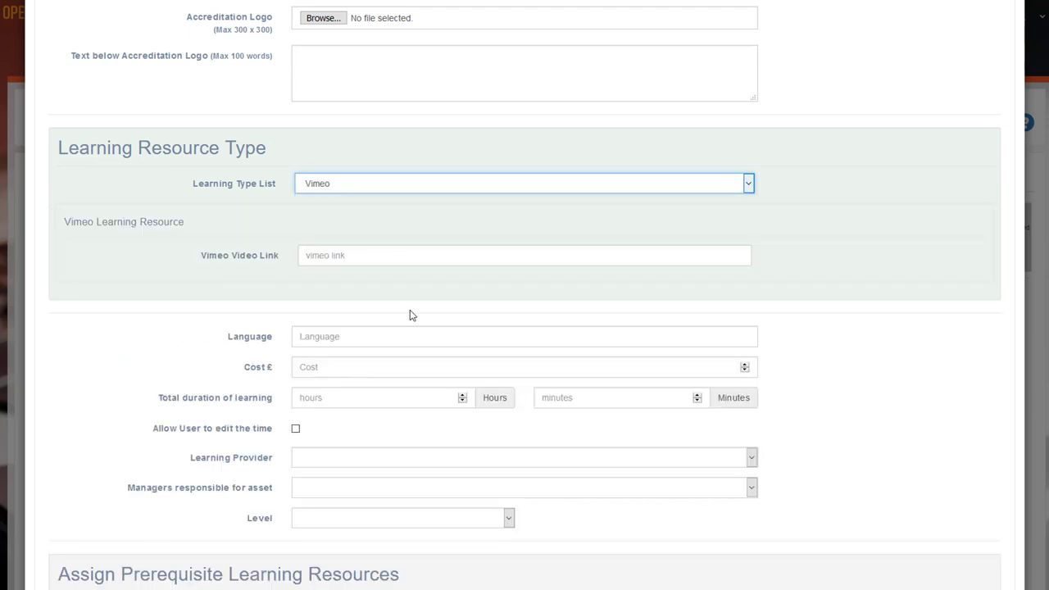
{"action": "scroll", "coordinate": [412, 315], "scroll_direction": "down", "scroll_amount": 3}
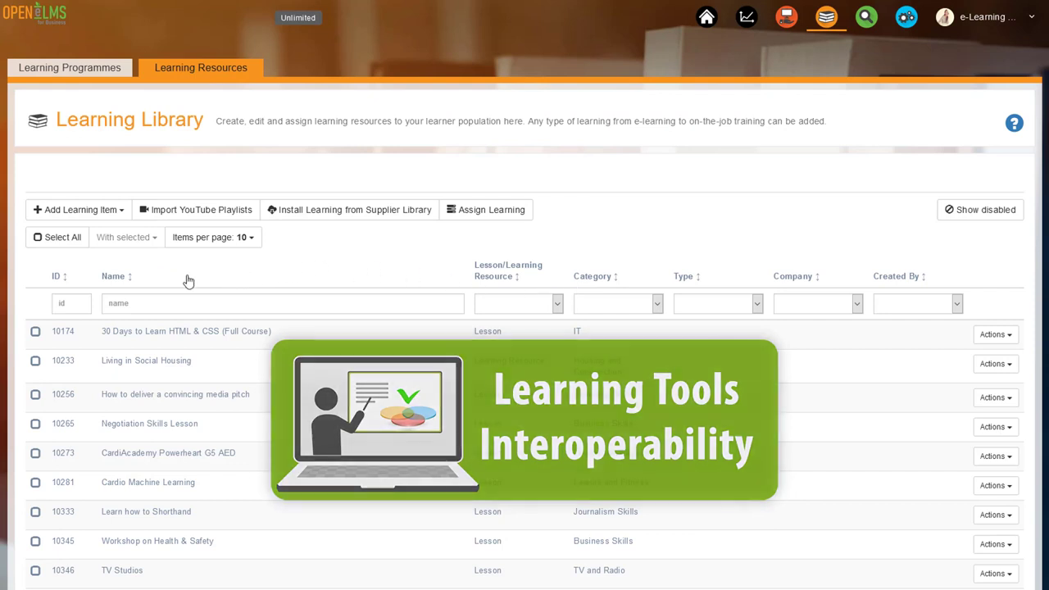
Open the Fire Safety course from the Open eLMS Creator resources.
{"action": "left_click", "coordinate": [88, 211]}
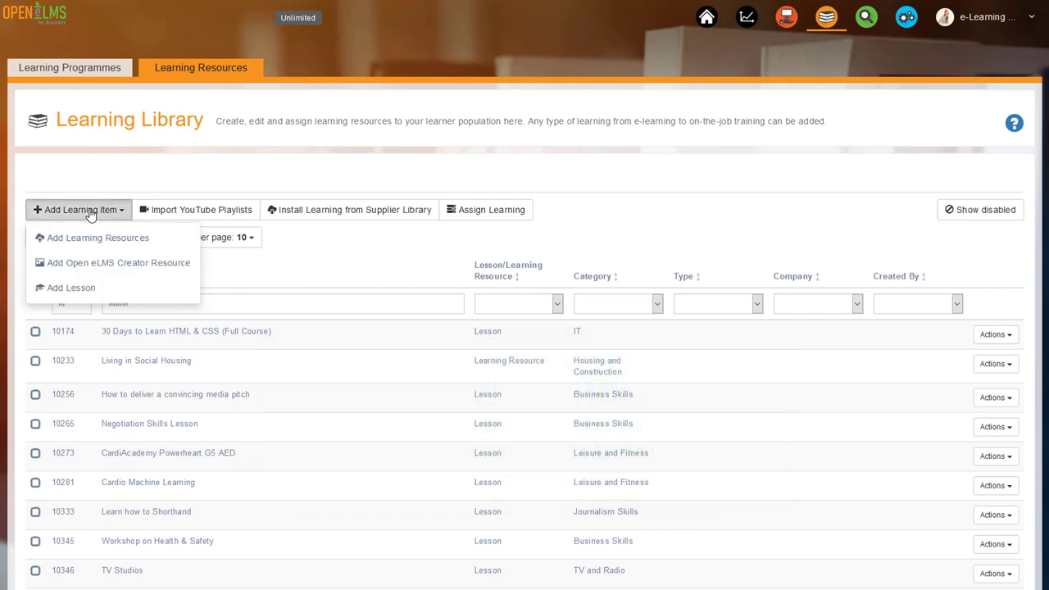
{"action": "left_click", "coordinate": [104, 264]}
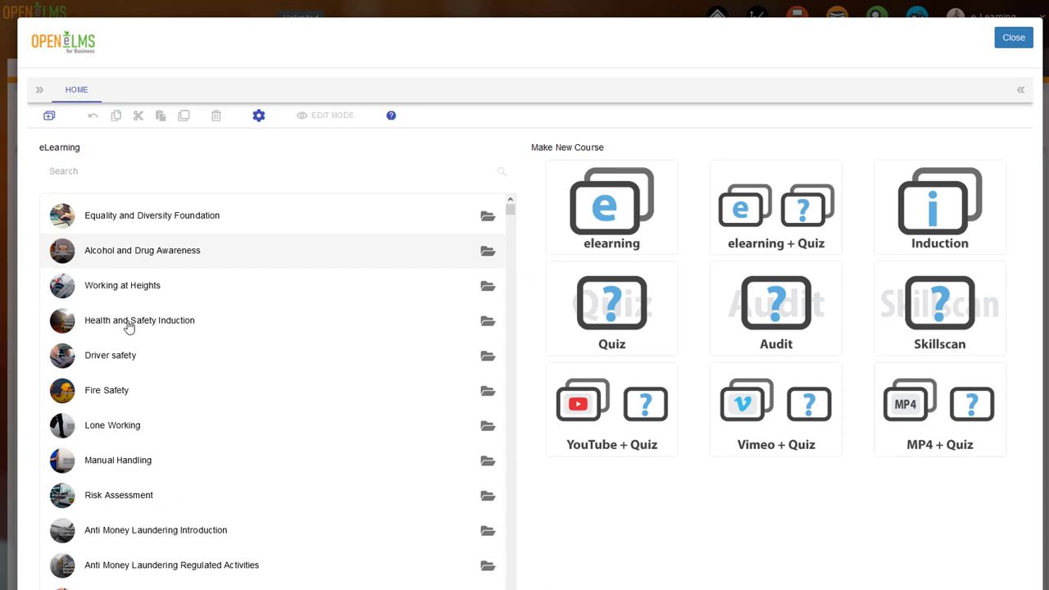
{"action": "scroll", "coordinate": [149, 499], "scroll_direction": "down", "scroll_amount": 5}
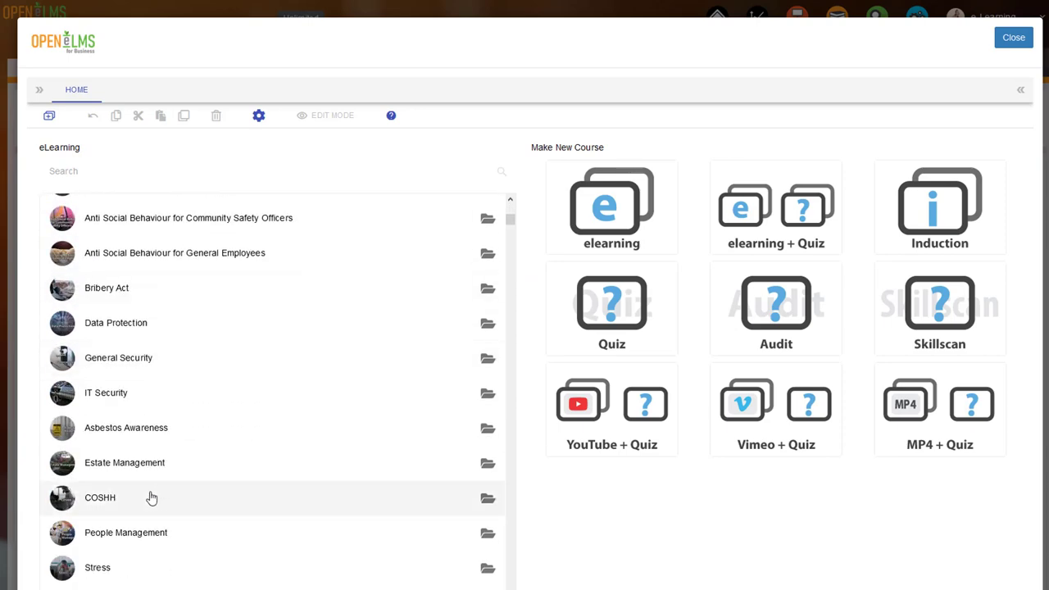
{"action": "scroll", "coordinate": [152, 498], "scroll_direction": "up", "scroll_amount": 3}
{"action": "scroll", "coordinate": [151, 492], "scroll_direction": "up", "scroll_amount": 2}
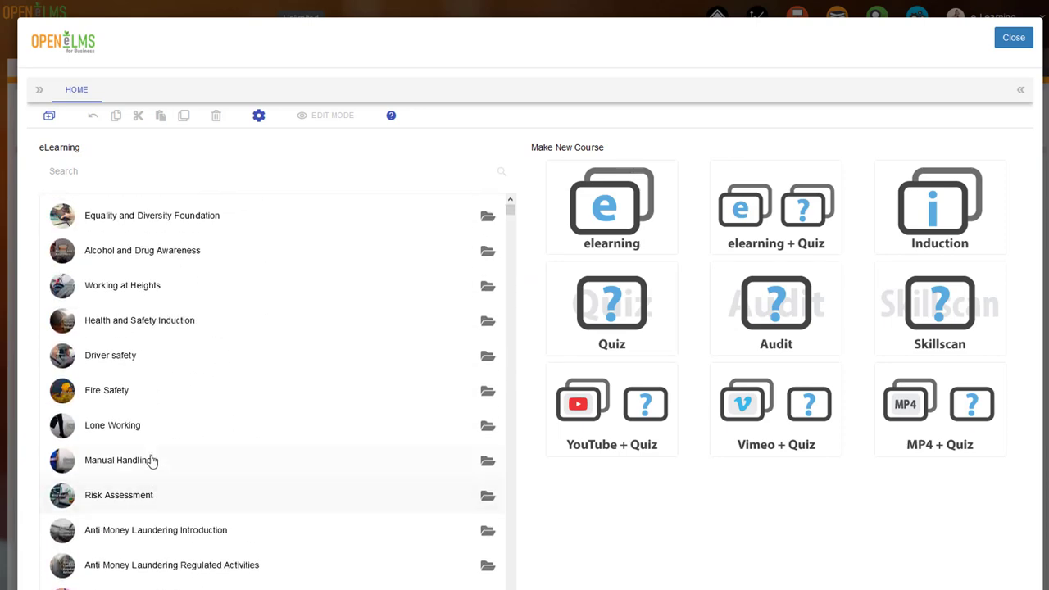
{"action": "double_click", "coordinate": [144, 392]}
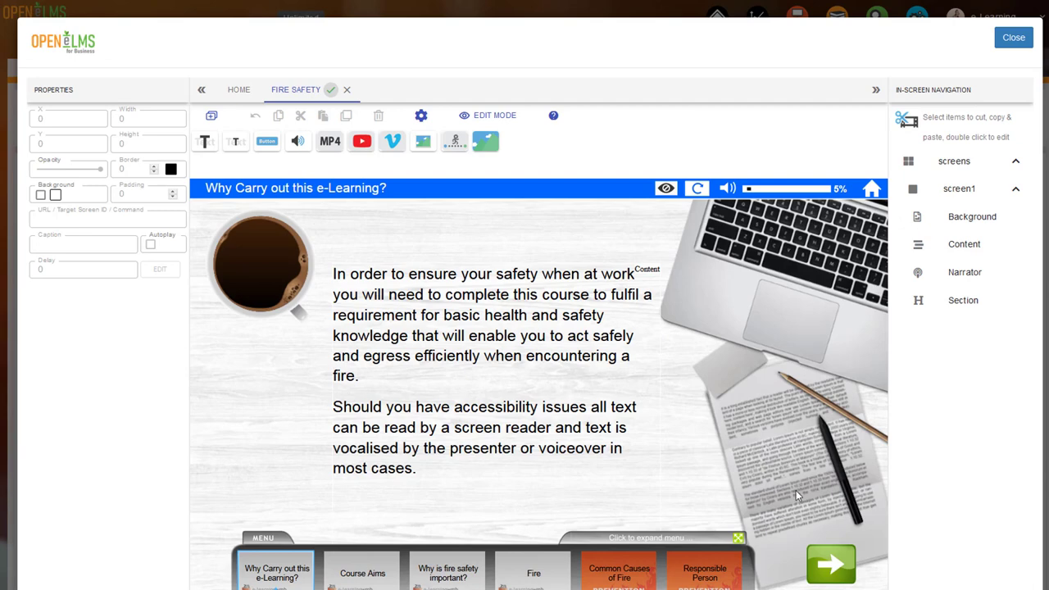
Step forward through the Course Aims and 'Why is fire safety important?' screens.
{"action": "left_click", "coordinate": [831, 564]}
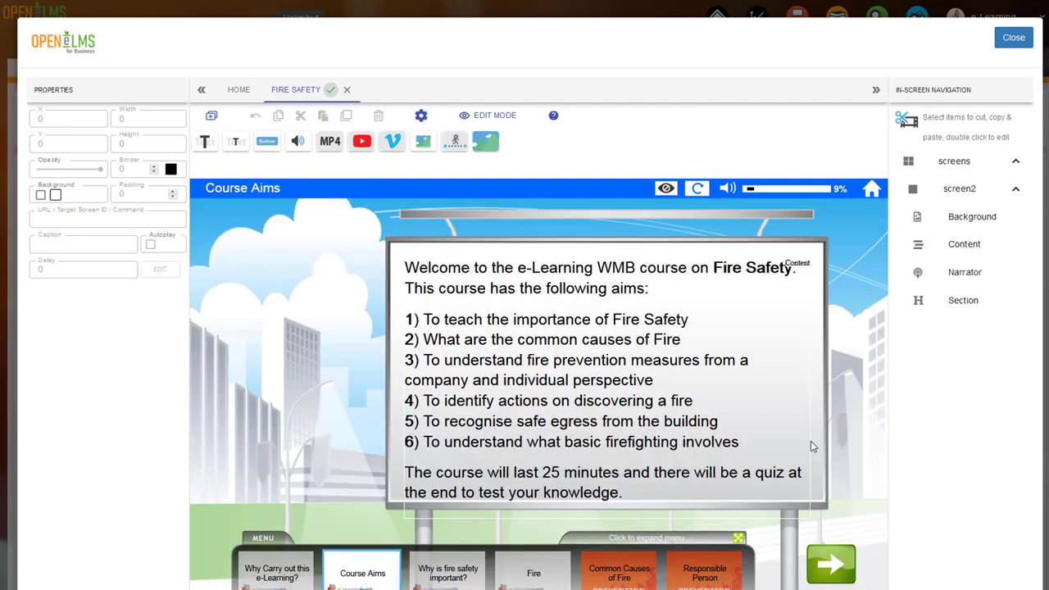
{"action": "left_click", "coordinate": [828, 564]}
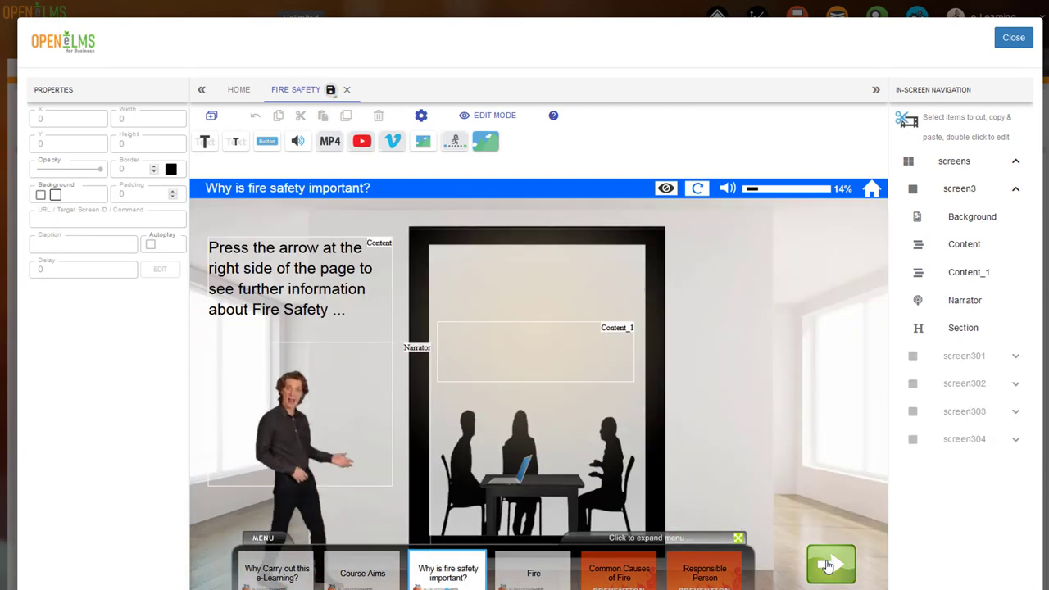
{"action": "left_click", "coordinate": [830, 564]}
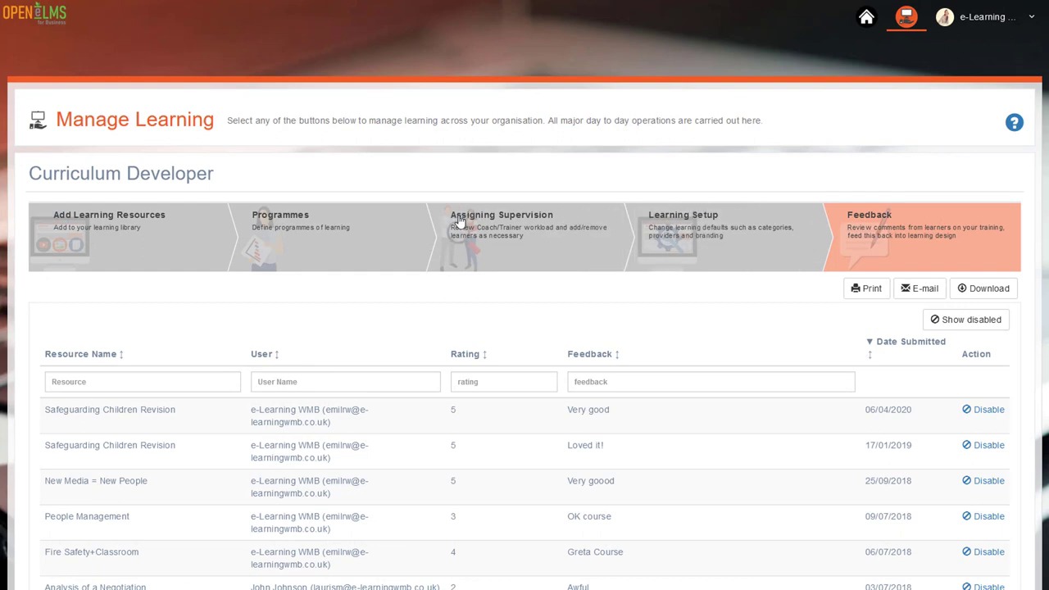
Leave the Feedback list for the Lessons and Learning Resources list.
{"action": "left_click", "coordinate": [153, 246]}
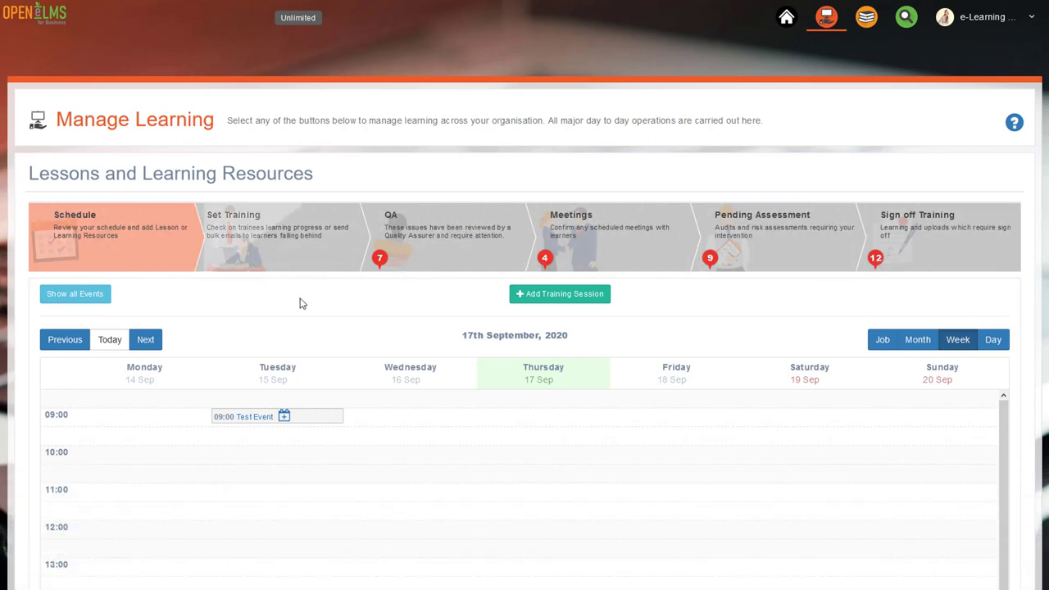
Dismiss an empty new training session form and open the 15/09/2020 09:00 Test Event.
{"action": "left_click", "coordinate": [564, 295]}
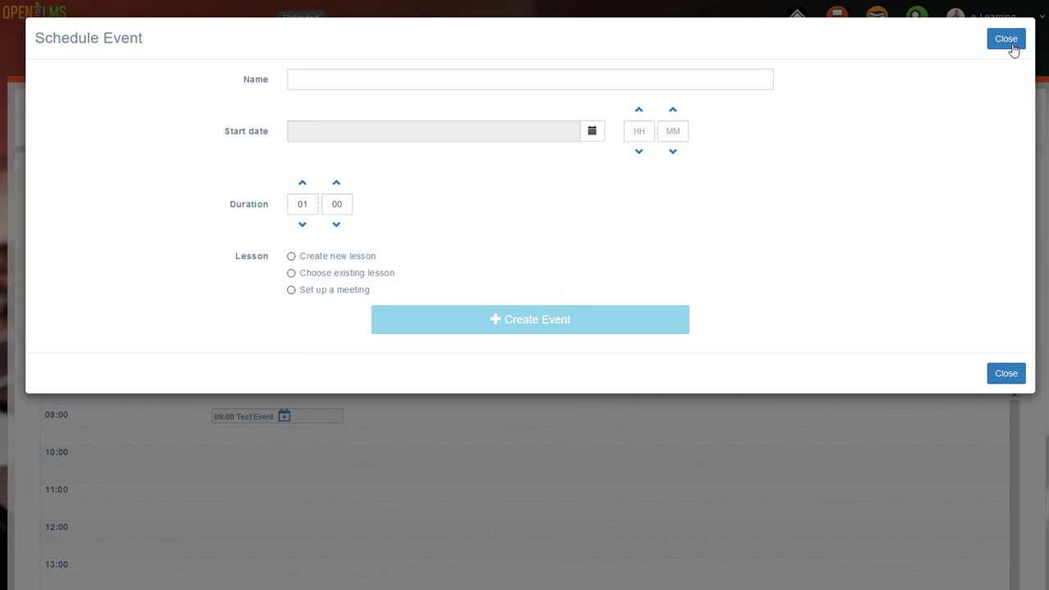
{"action": "left_click", "coordinate": [1013, 48]}
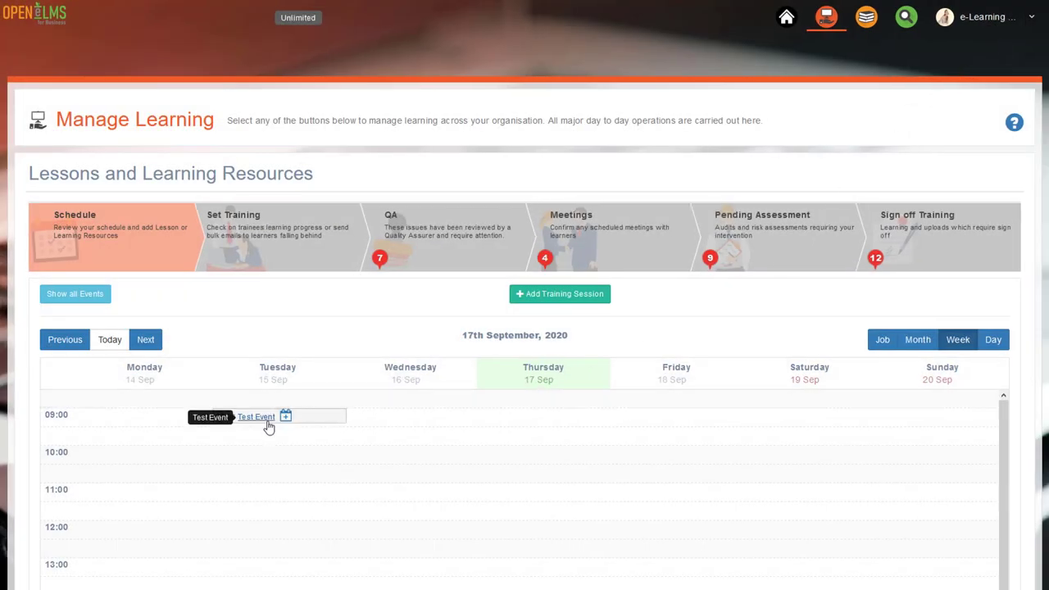
{"action": "left_click", "coordinate": [268, 424]}
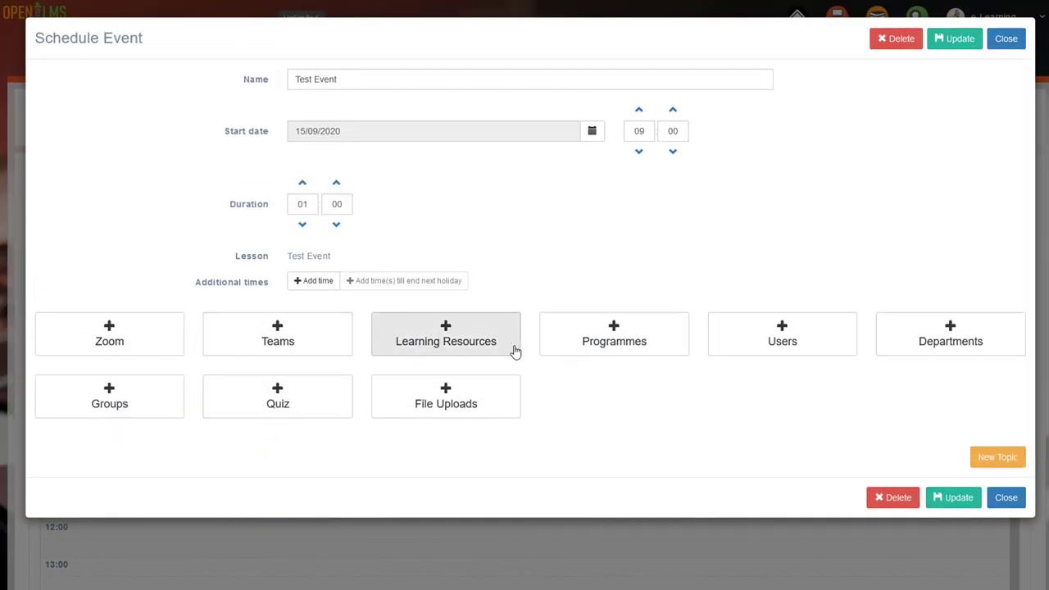
Close the event details, show the QA list, and dismiss the group e-mail form.
{"action": "left_click", "coordinate": [1000, 46]}
{"action": "left_click", "coordinate": [447, 236]}
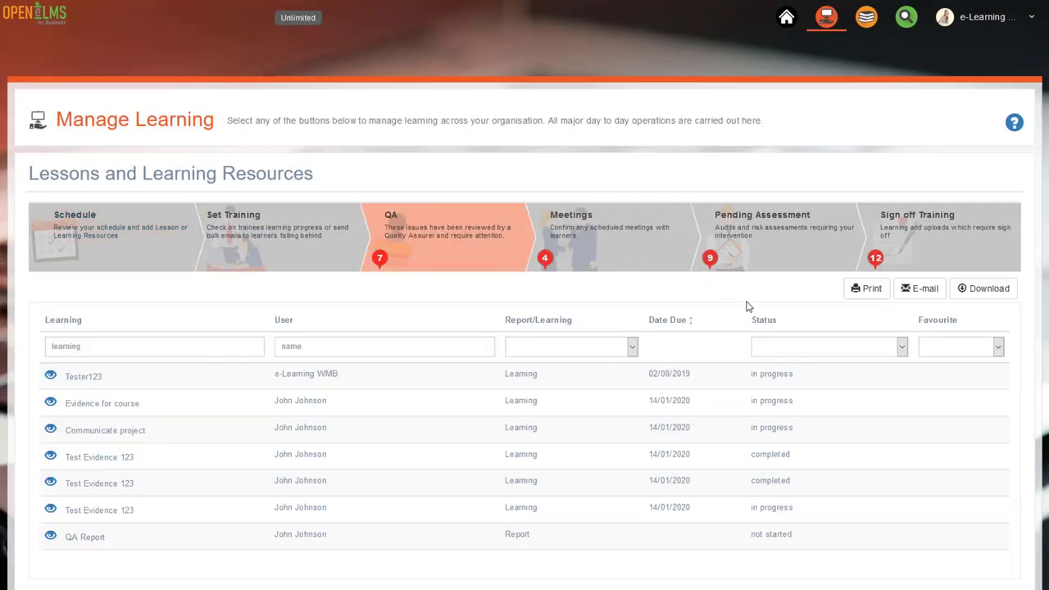
{"action": "left_click", "coordinate": [925, 293]}
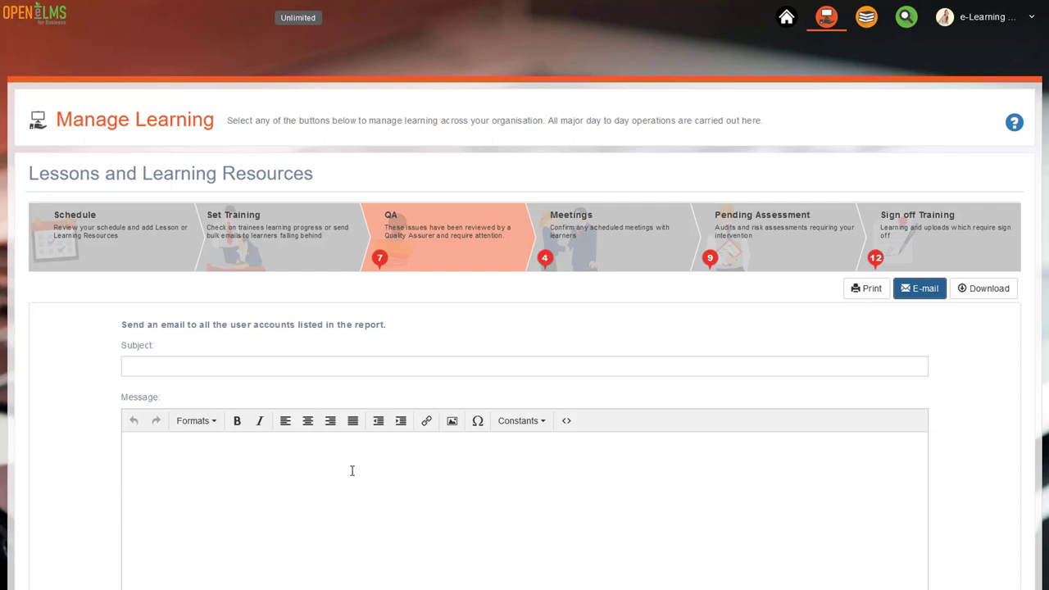
{"action": "scroll", "coordinate": [501, 461], "scroll_direction": "down", "scroll_amount": 1}
{"action": "scroll", "coordinate": [502, 462], "scroll_direction": "down", "scroll_amount": 3}
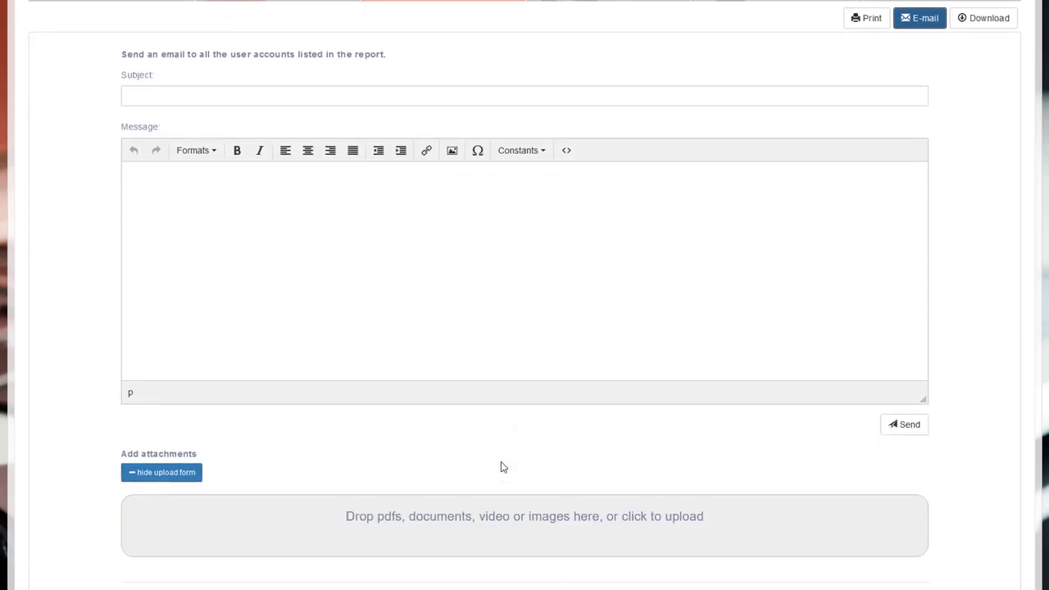
{"action": "scroll", "coordinate": [680, 460], "scroll_direction": "up", "scroll_amount": 1}
{"action": "left_click", "coordinate": [922, 100]}
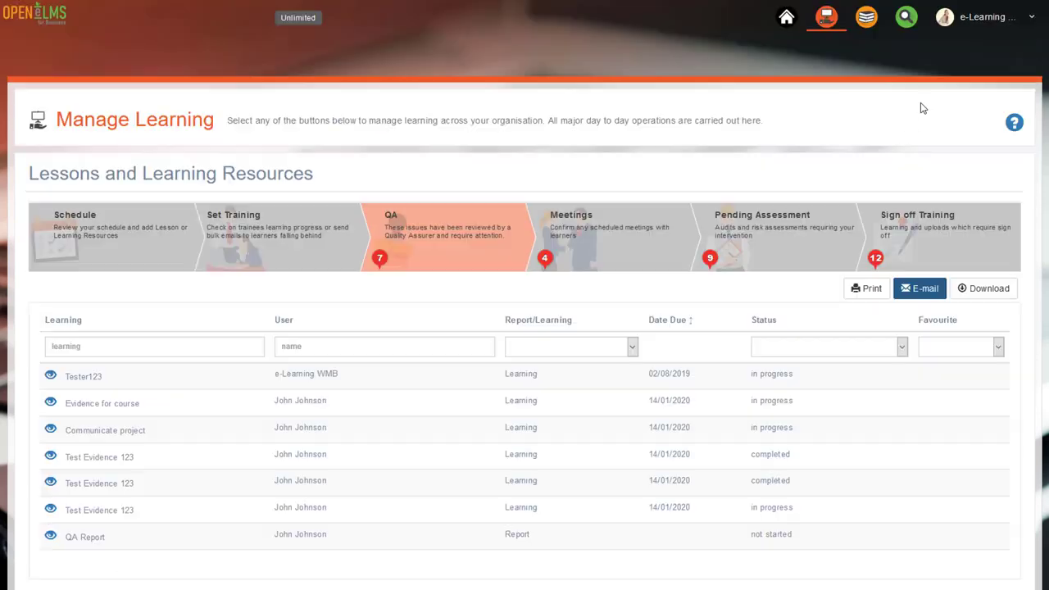
Review the Evidence for course learning record and return to the QA list.
{"action": "left_click", "coordinate": [51, 403]}
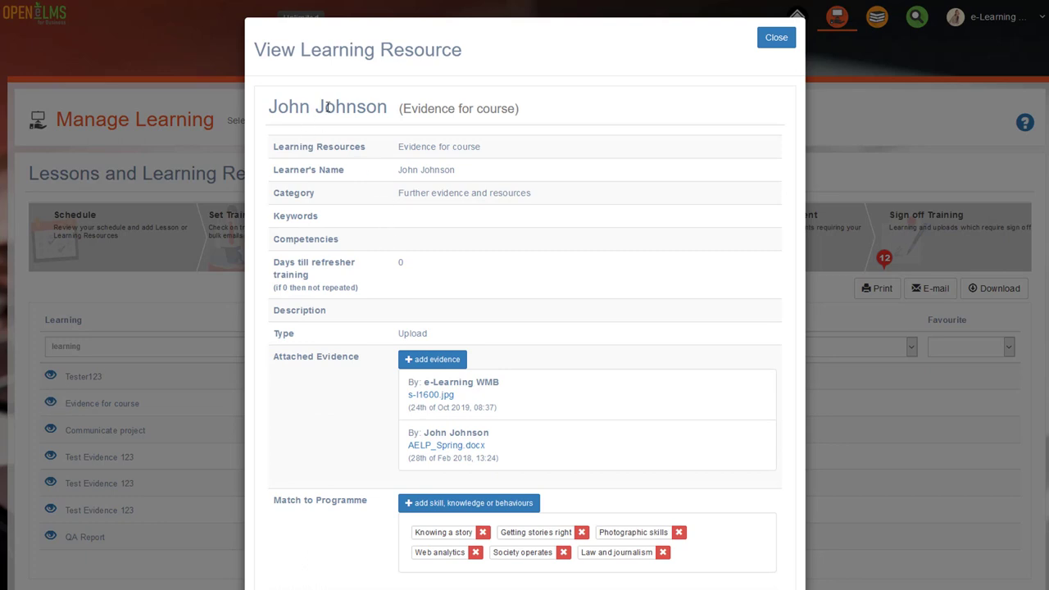
{"action": "scroll", "coordinate": [637, 311], "scroll_direction": "down", "scroll_amount": 8}
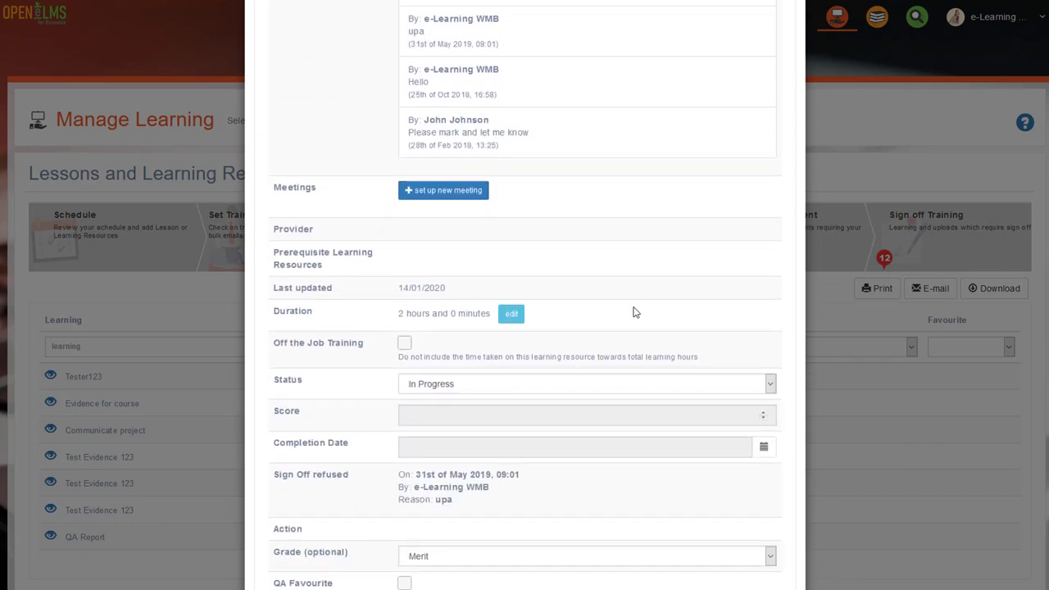
{"action": "scroll", "coordinate": [636, 311], "scroll_direction": "down", "scroll_amount": 2}
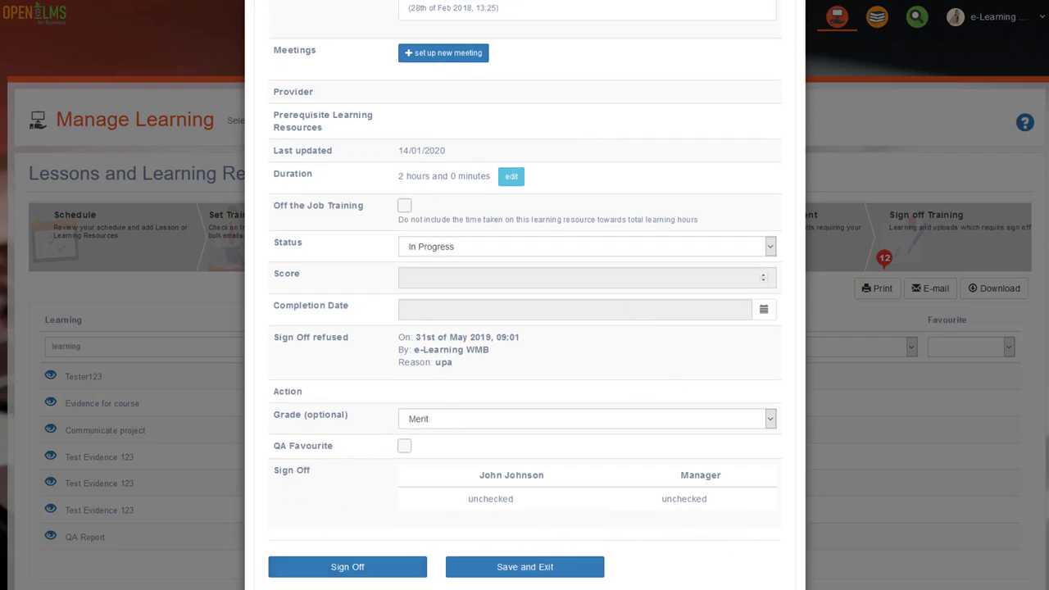
{"action": "left_click", "coordinate": [525, 567]}
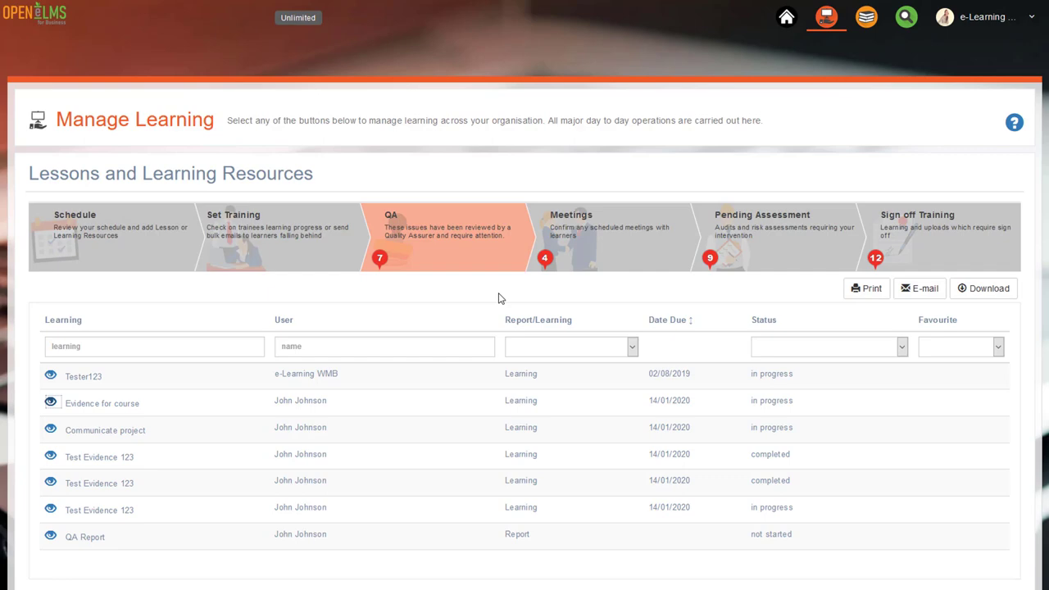
Browse the scheduled meetings, then the Jobs, Locations, Groups and Roles lists.
{"action": "left_click", "coordinate": [585, 266]}
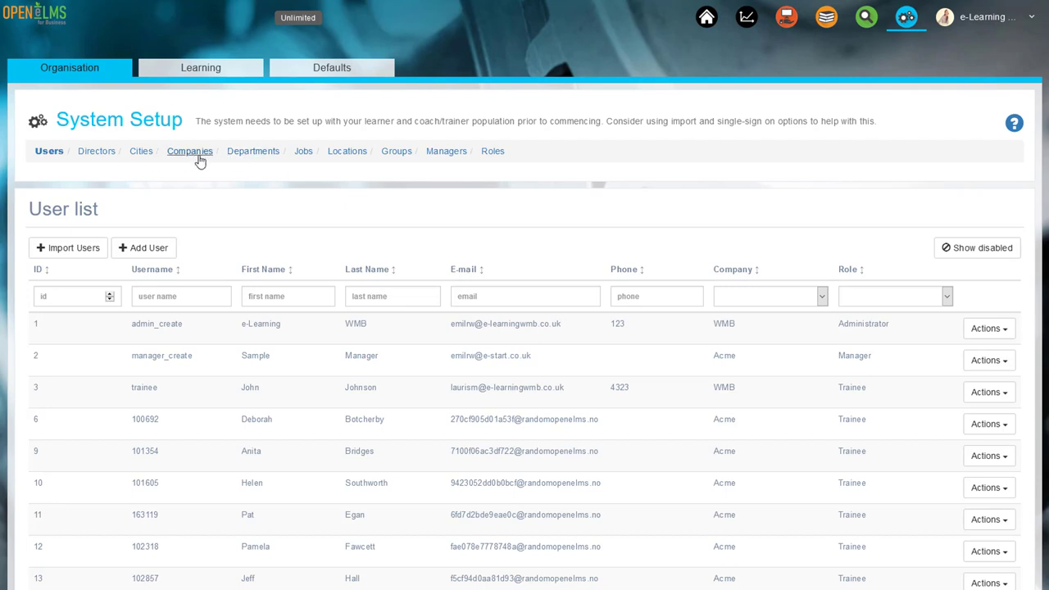
{"action": "left_click", "coordinate": [302, 154]}
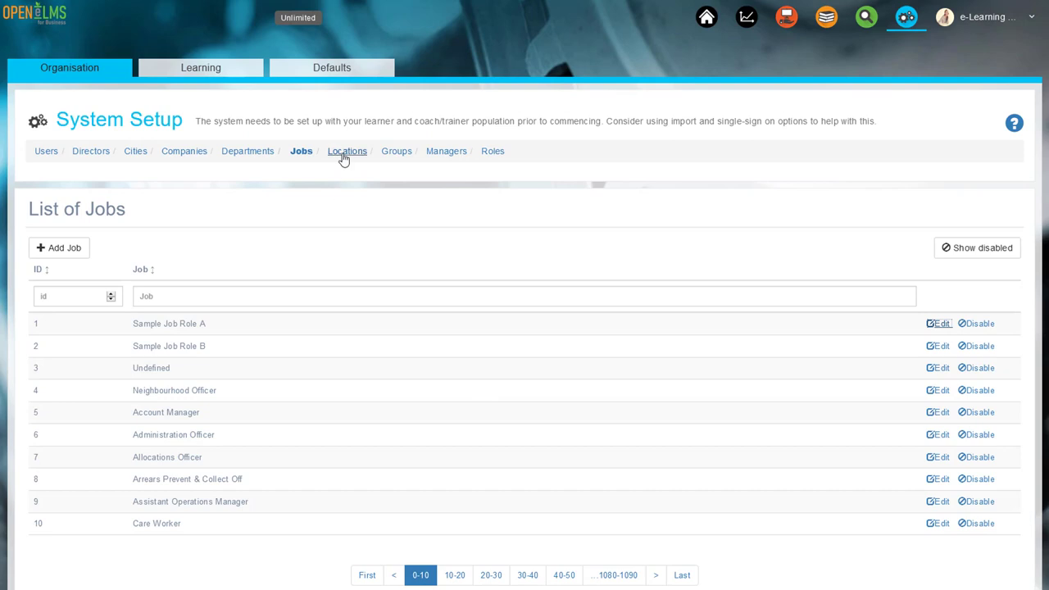
{"action": "left_click", "coordinate": [343, 156]}
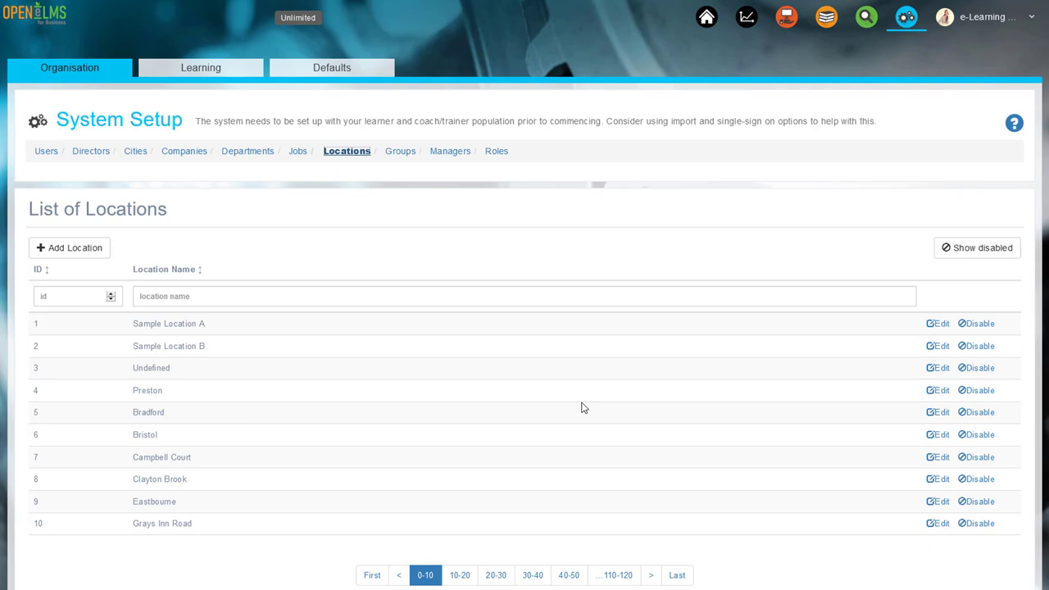
{"action": "left_click", "coordinate": [396, 153]}
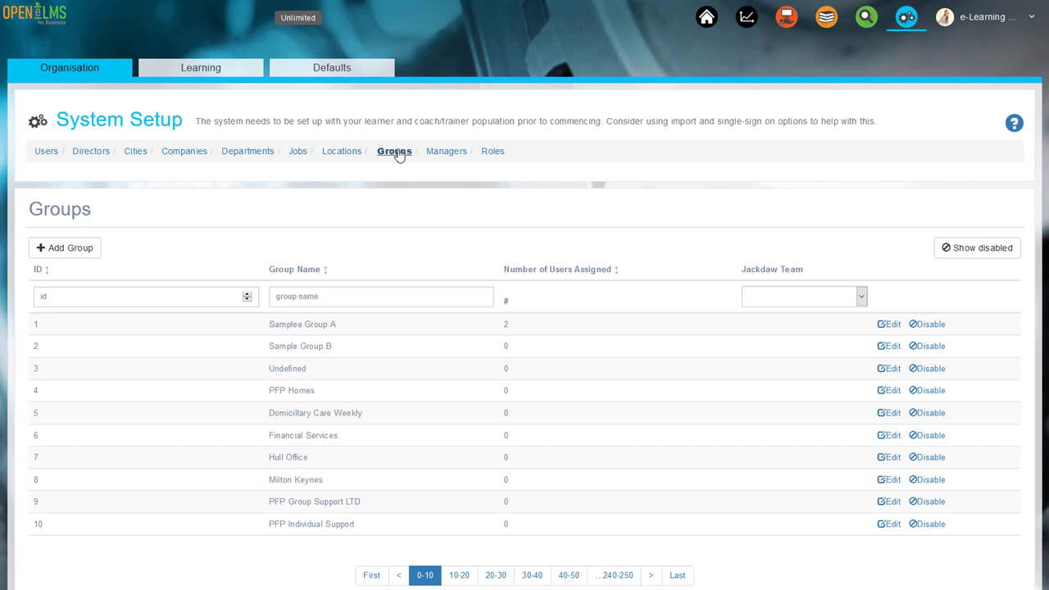
{"action": "left_click", "coordinate": [494, 154]}
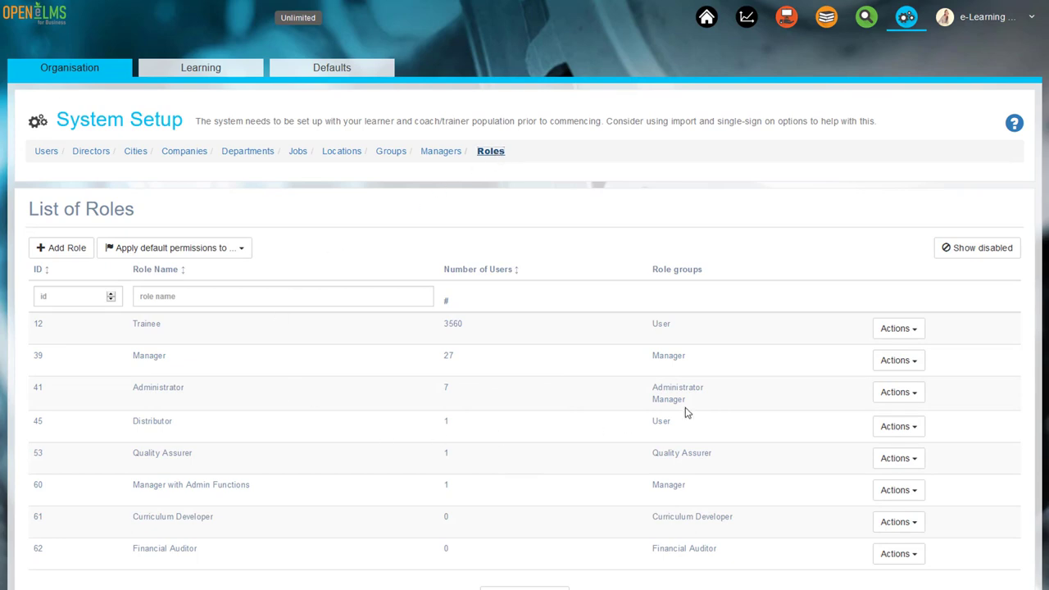
View the Trainee role's page access, then its edit form.
{"action": "left_click", "coordinate": [899, 328]}
{"action": "left_click", "coordinate": [892, 369]}
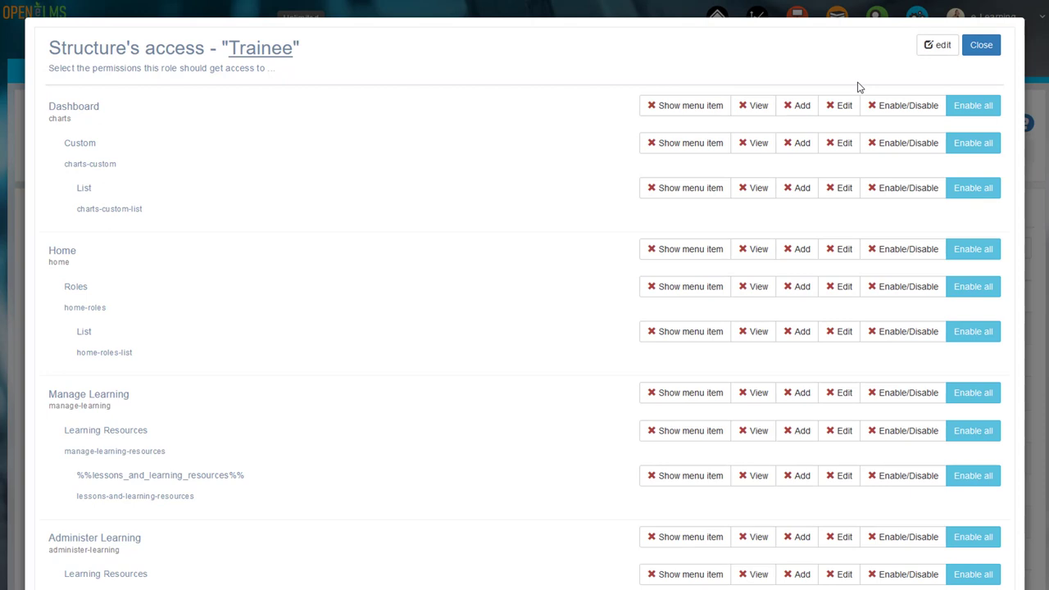
{"action": "left_click", "coordinate": [935, 51]}
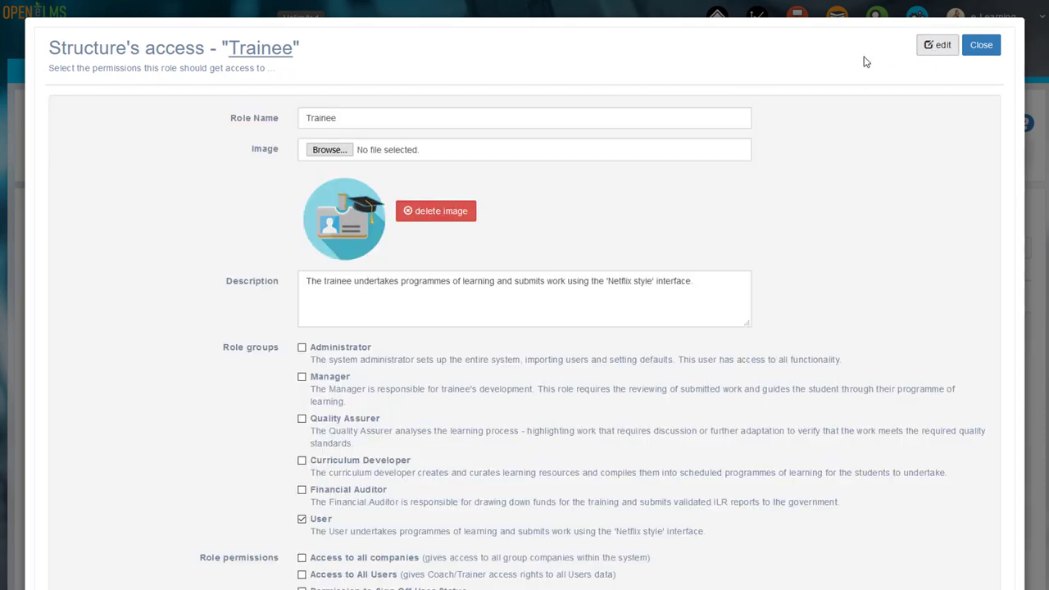
{"action": "scroll", "coordinate": [579, 195], "scroll_direction": "down", "scroll_amount": 3}
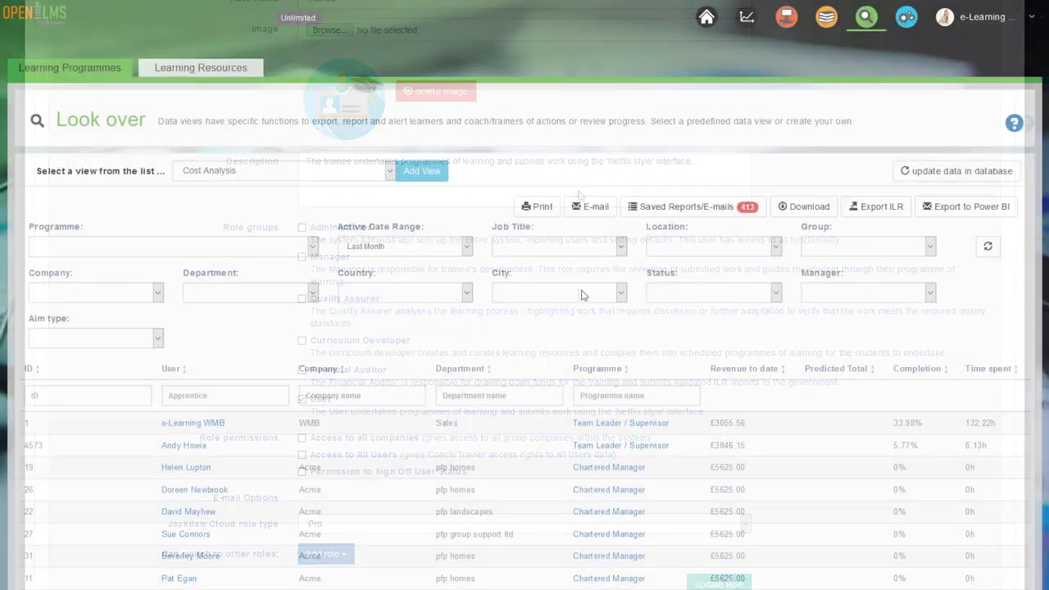
Inspect the Employment Status view's filter and report fields, then open the first user's programme.
{"action": "left_click", "coordinate": [387, 172]}
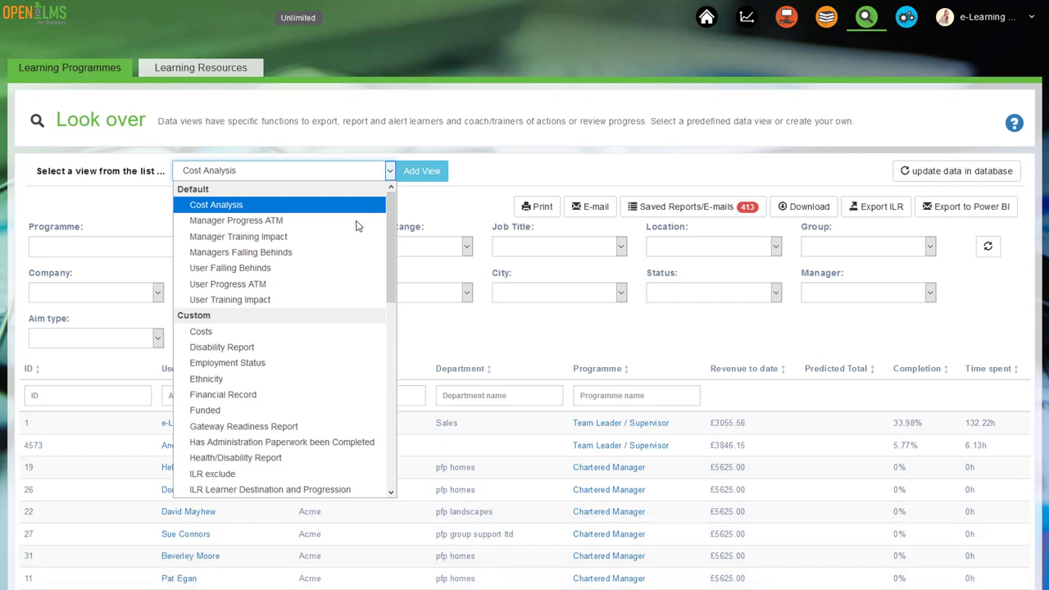
{"action": "left_click", "coordinate": [322, 365]}
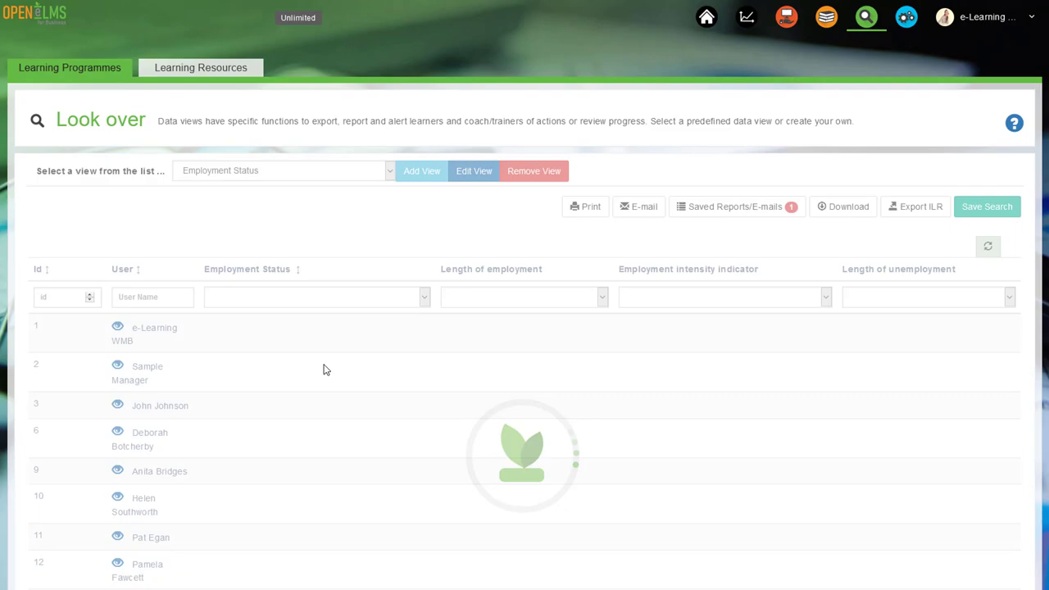
{"action": "left_click", "coordinate": [469, 174]}
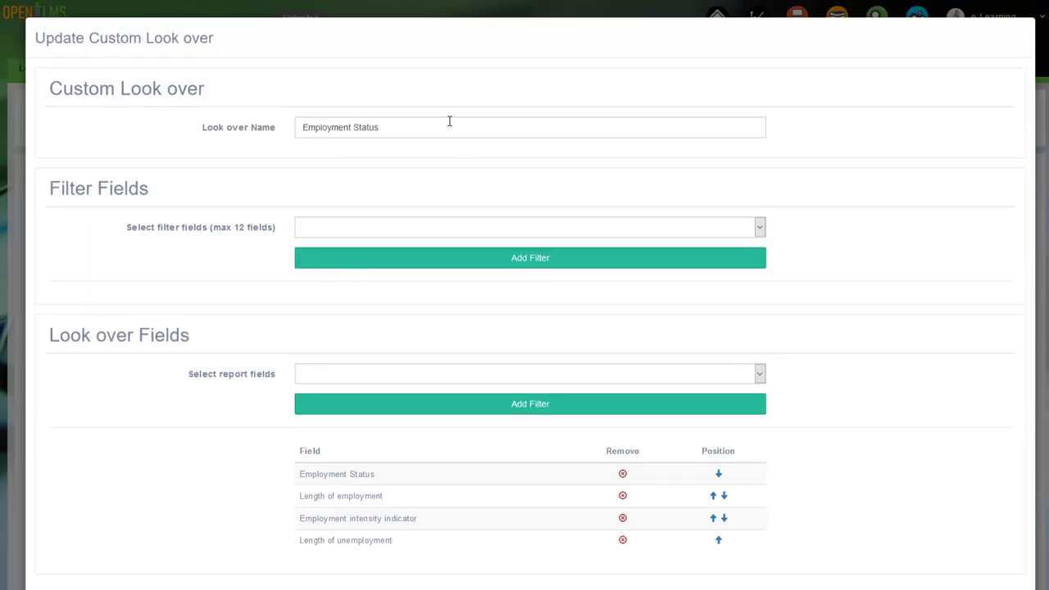
{"action": "left_click", "coordinate": [485, 223]}
{"action": "left_click", "coordinate": [486, 223]}
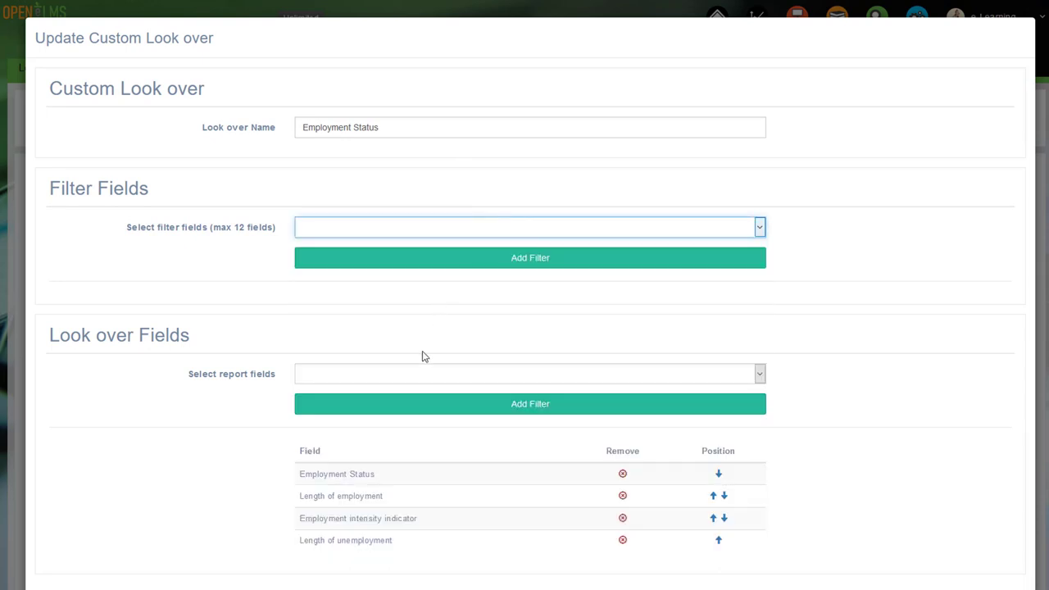
{"action": "left_click", "coordinate": [419, 378]}
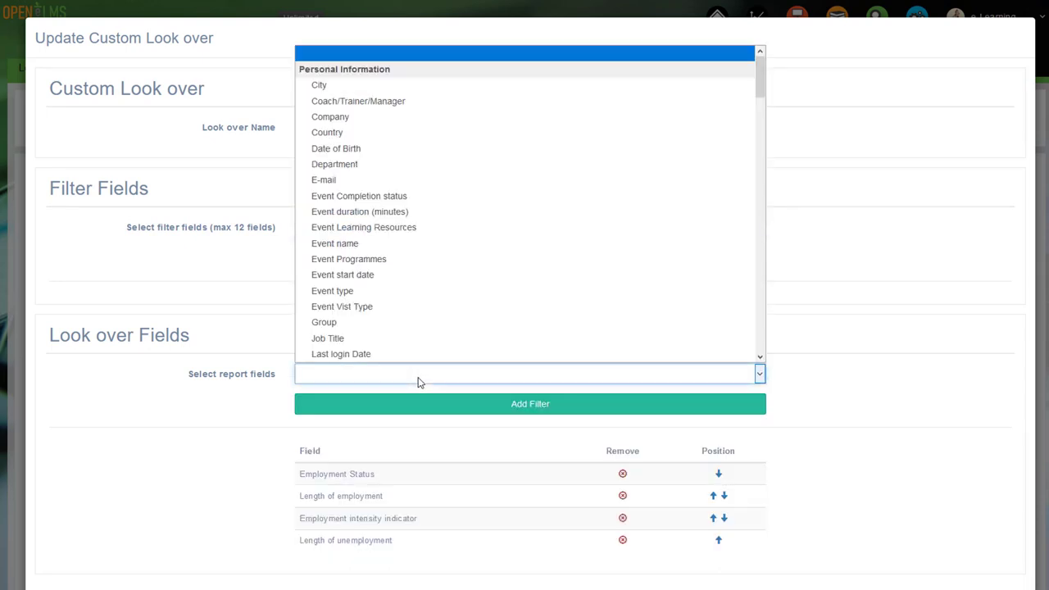
{"action": "left_click", "coordinate": [419, 382]}
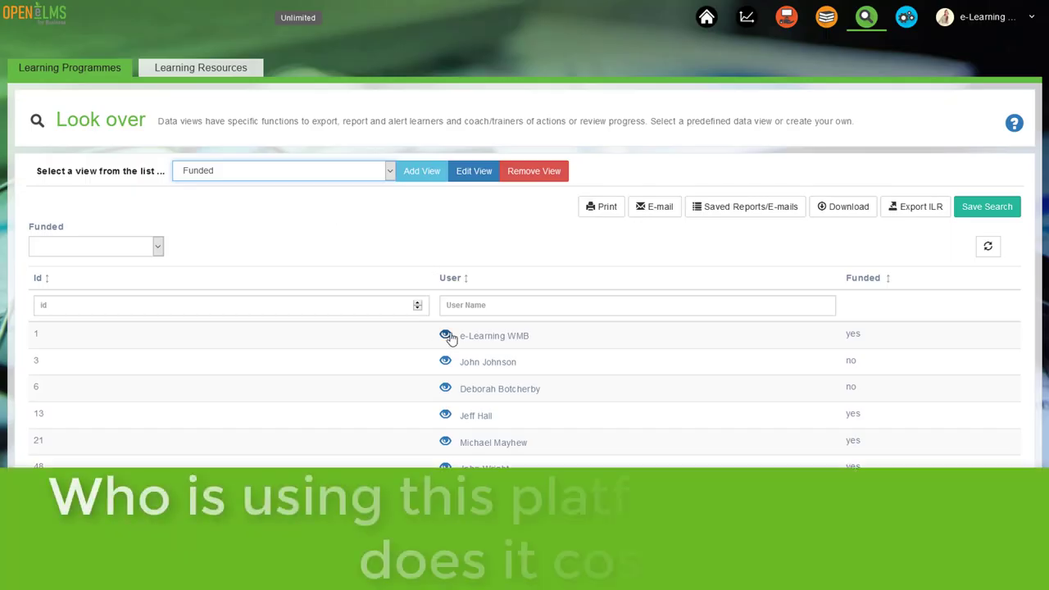
{"action": "left_click", "coordinate": [446, 337]}
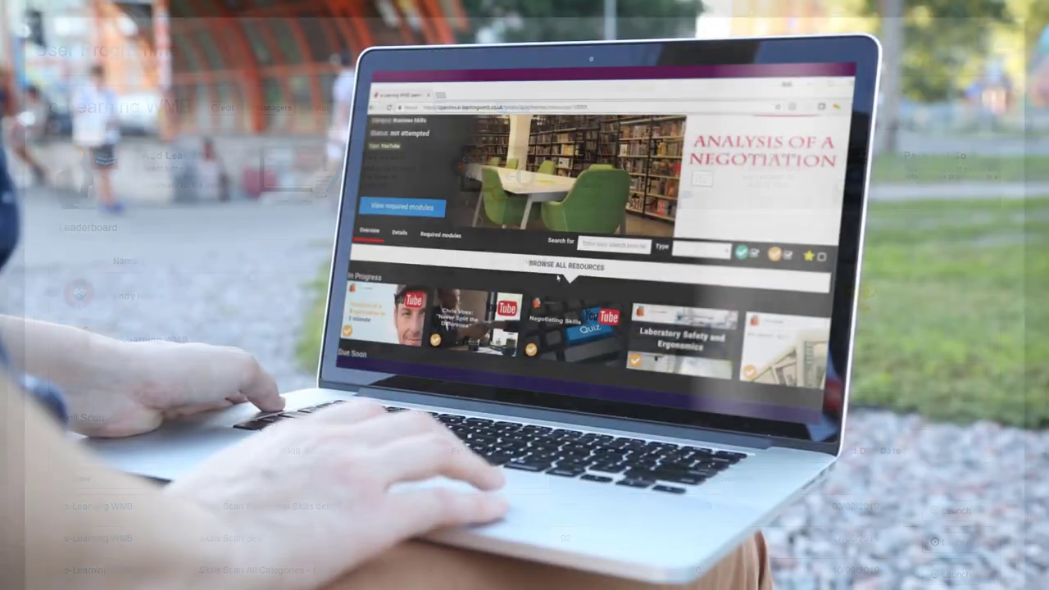
Launch the Never Split the Difference resource and play the negotiation talk.
{"action": "scroll", "coordinate": [483, 313], "scroll_direction": "up", "scroll_amount": 3}
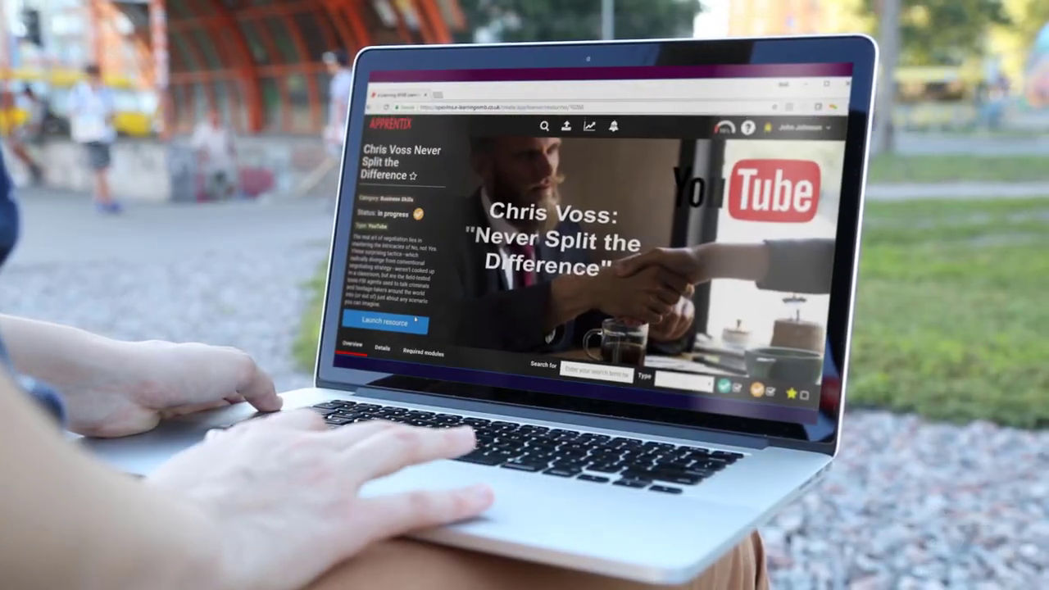
{"action": "left_click", "coordinate": [391, 325]}
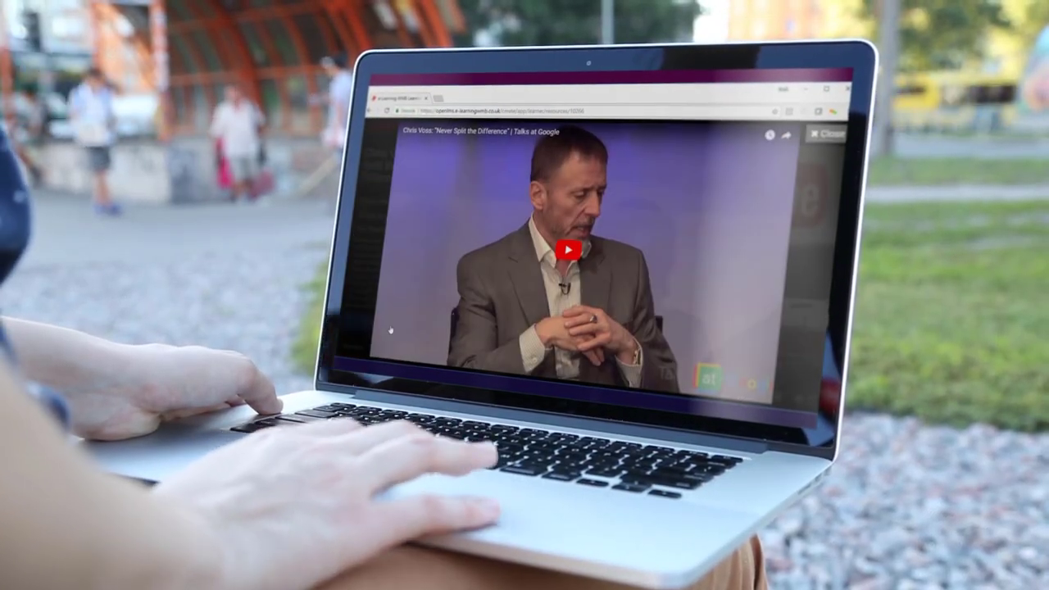
{"action": "left_click", "coordinate": [567, 254]}
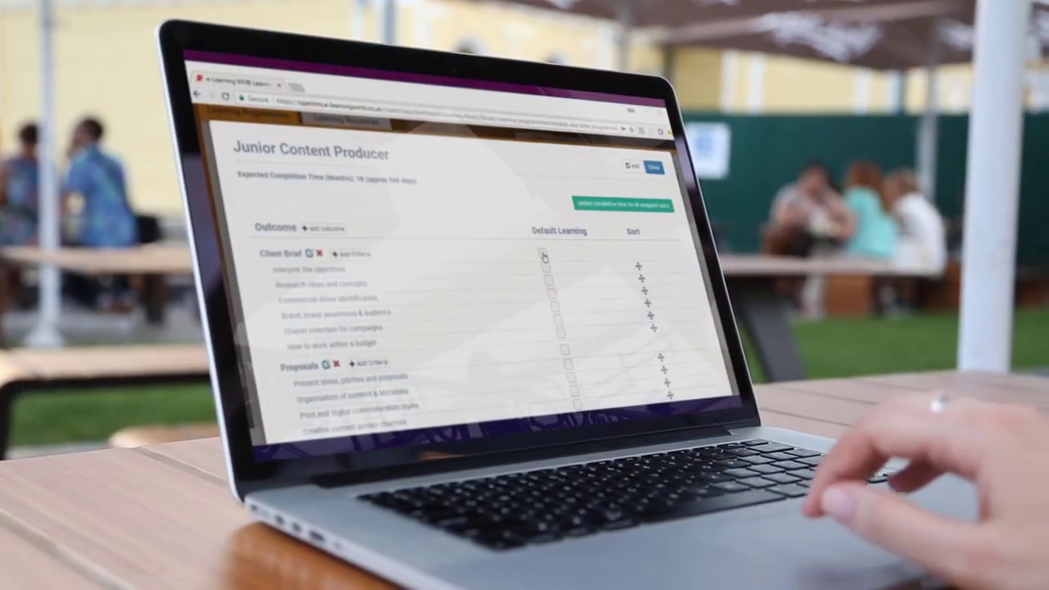
Expand the Client Brief outcome's work window and open the slide template gallery.
{"action": "left_click", "coordinate": [539, 253]}
{"action": "scroll", "coordinate": [540, 254], "scroll_direction": "down", "scroll_amount": 5}
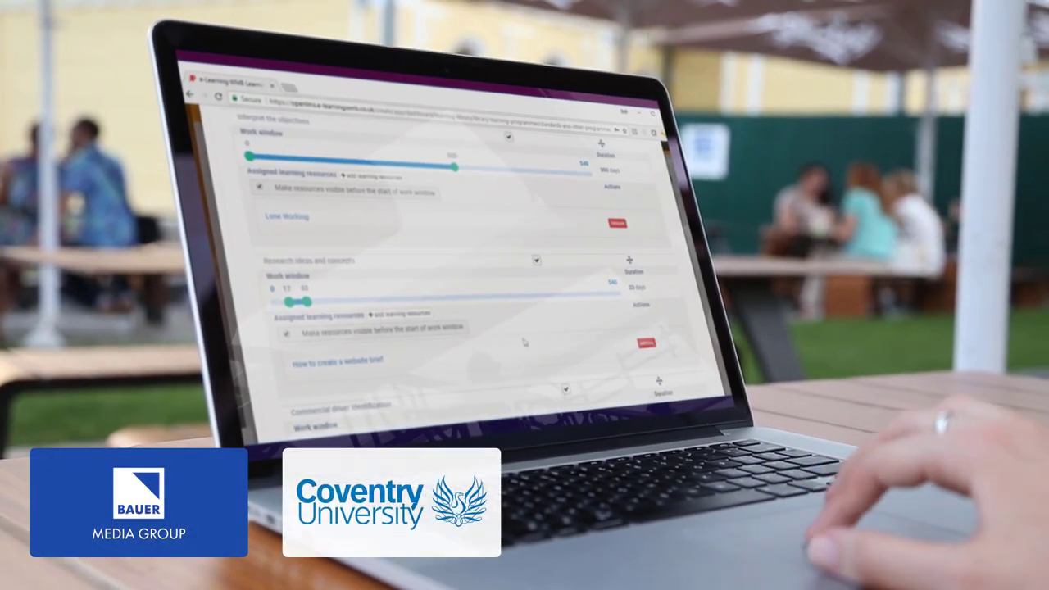
{"action": "scroll", "coordinate": [529, 337], "scroll_direction": "down", "scroll_amount": 3}
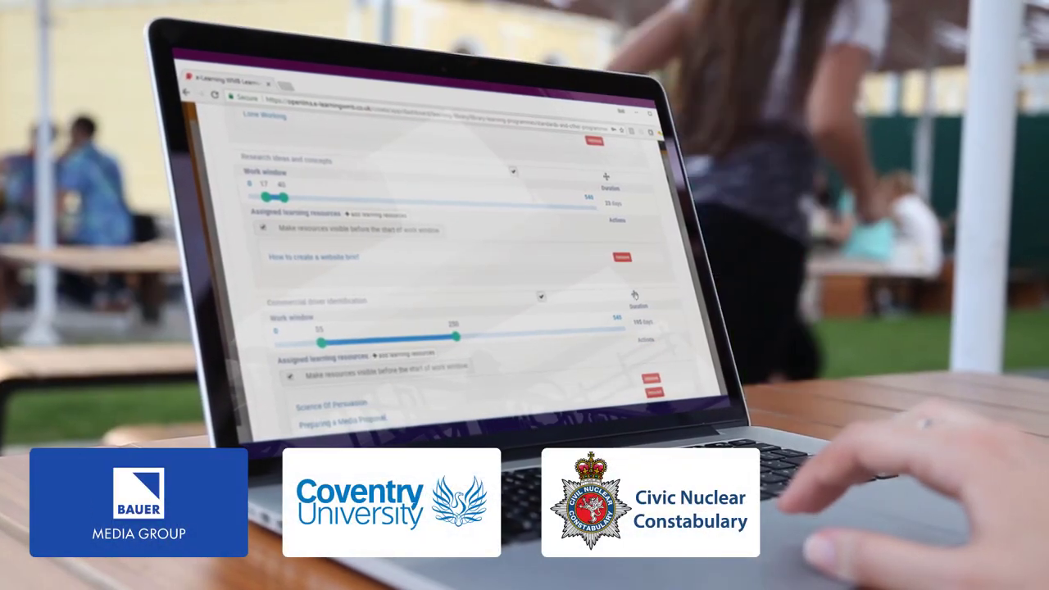
{"action": "scroll", "coordinate": [453, 373], "scroll_direction": "down", "scroll_amount": 2}
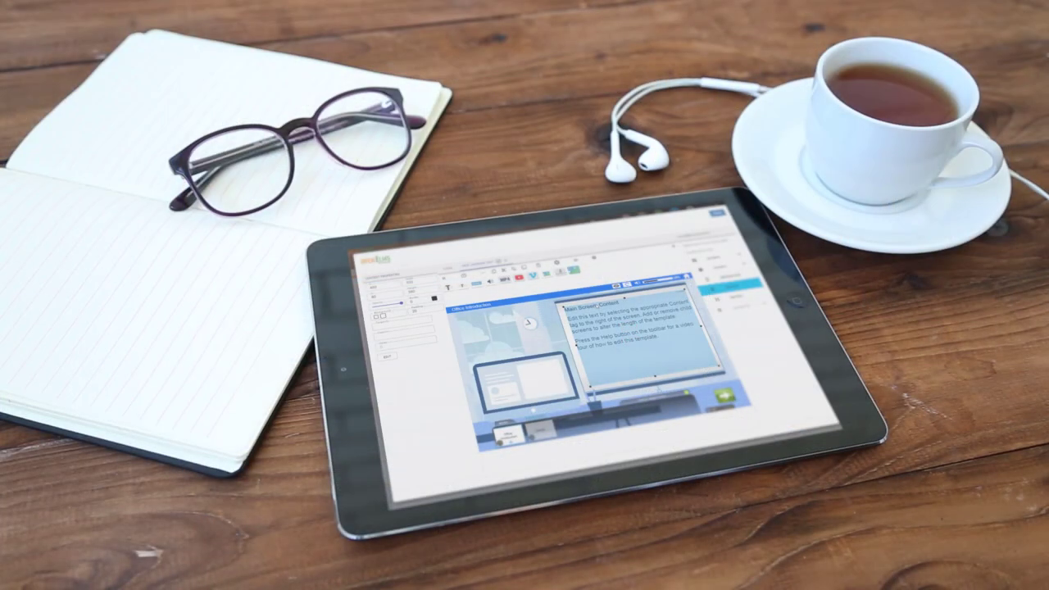
{"action": "left_click", "coordinate": [656, 374]}
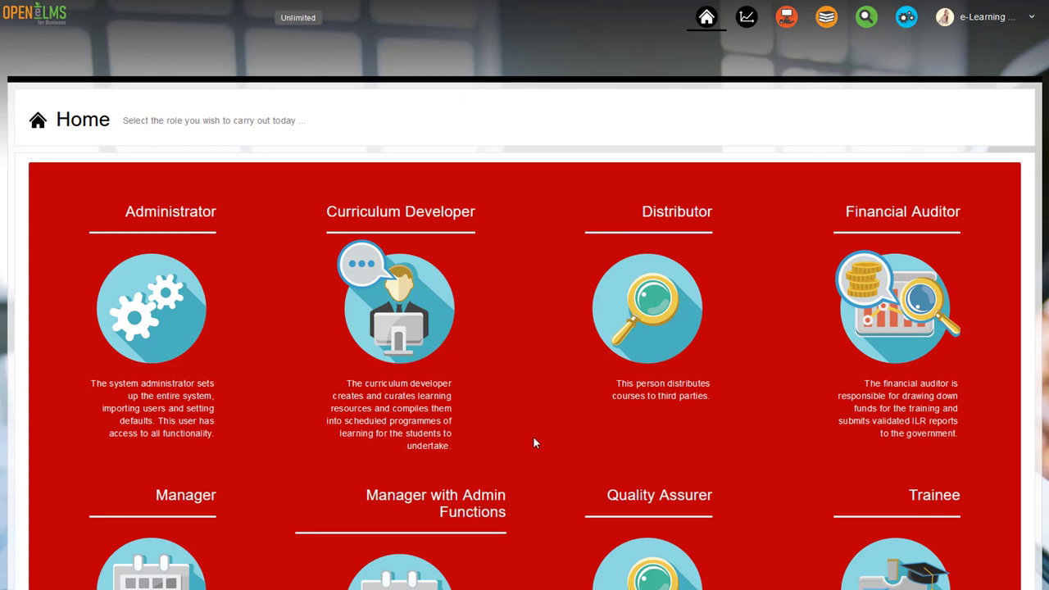
Look over the summary dashboard.
{"action": "scroll", "coordinate": [533, 443], "scroll_direction": "down", "scroll_amount": 2}
{"action": "scroll", "coordinate": [533, 443], "scroll_direction": "up", "scroll_amount": 2}
{"action": "left_click", "coordinate": [747, 18]}
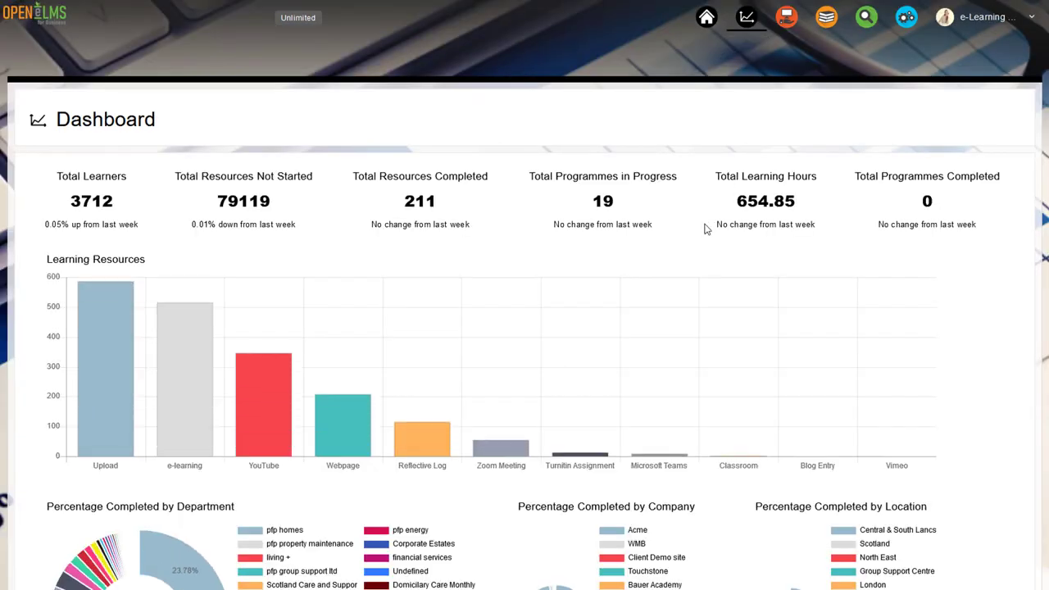
{"action": "scroll", "coordinate": [705, 229], "scroll_direction": "down", "scroll_amount": 1}
{"action": "scroll", "coordinate": [705, 229], "scroll_direction": "up", "scroll_amount": 1}
In Administer Learning, show the Programmes list, then the Check Managers list.
{"action": "left_click", "coordinate": [787, 20]}
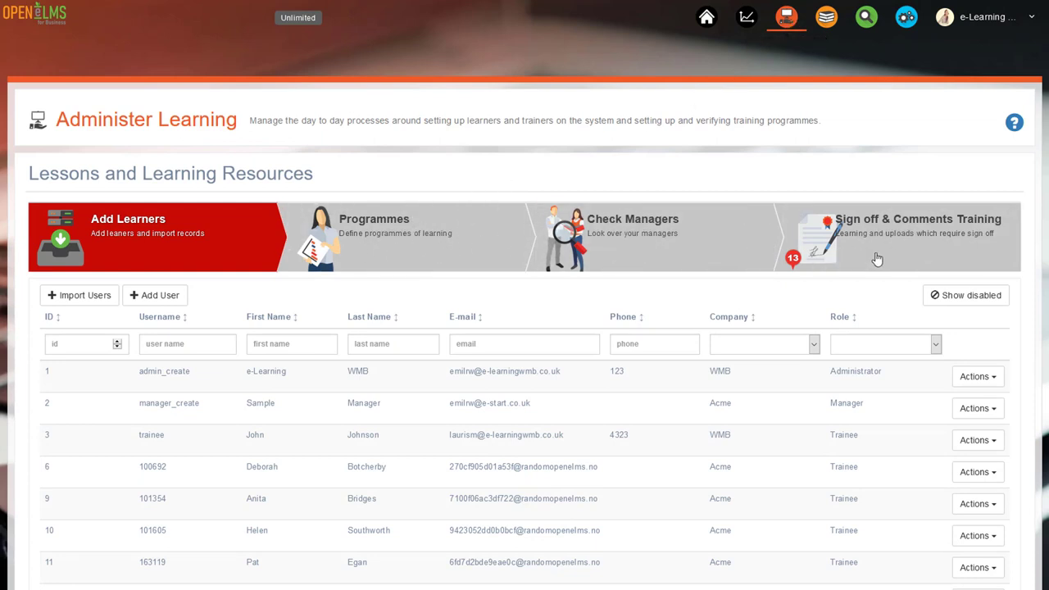
{"action": "left_click", "coordinate": [421, 239]}
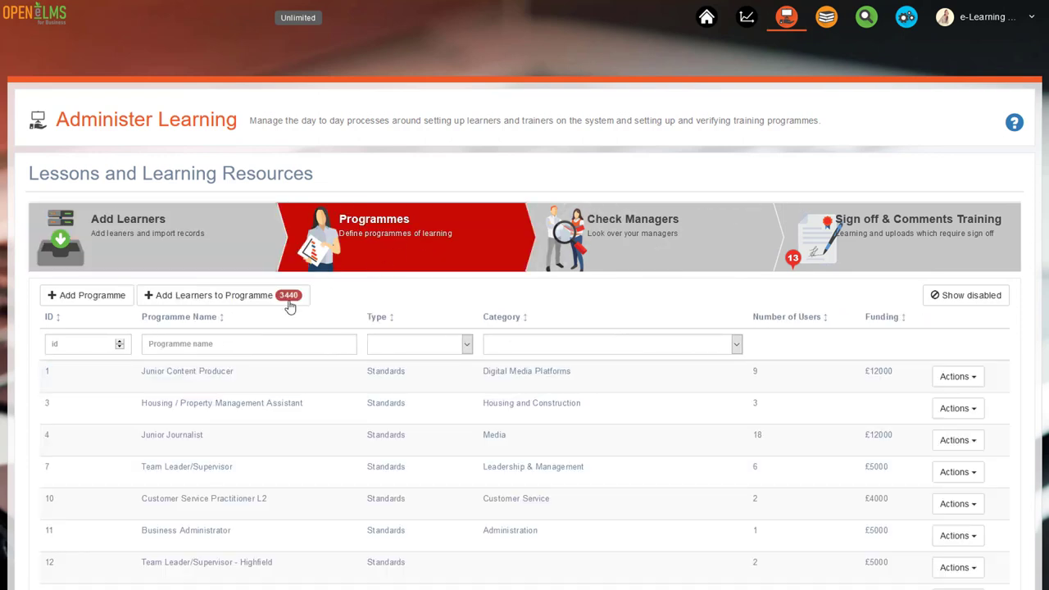
{"action": "left_click", "coordinate": [620, 260]}
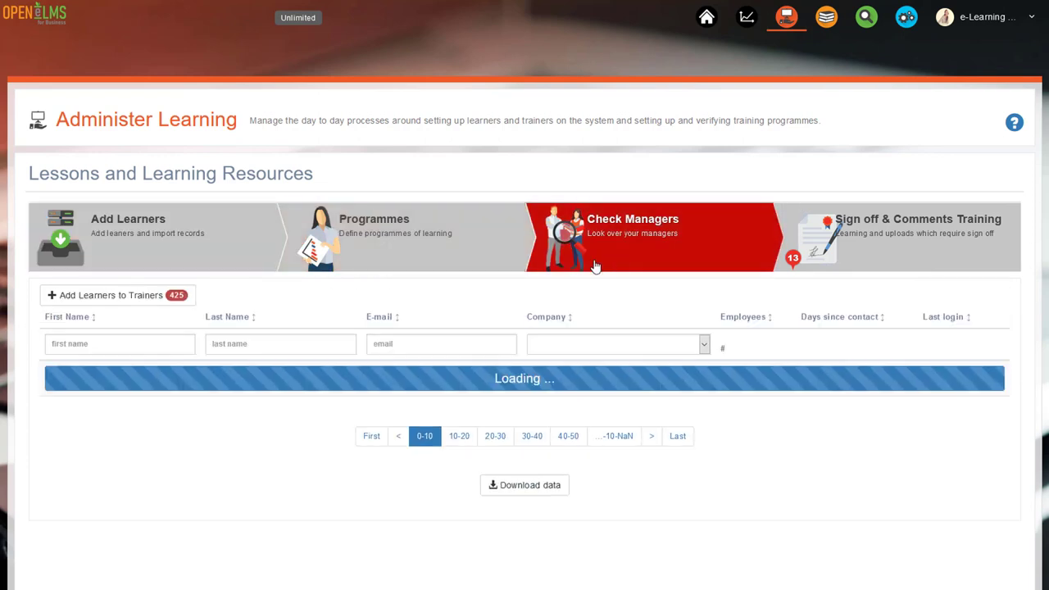